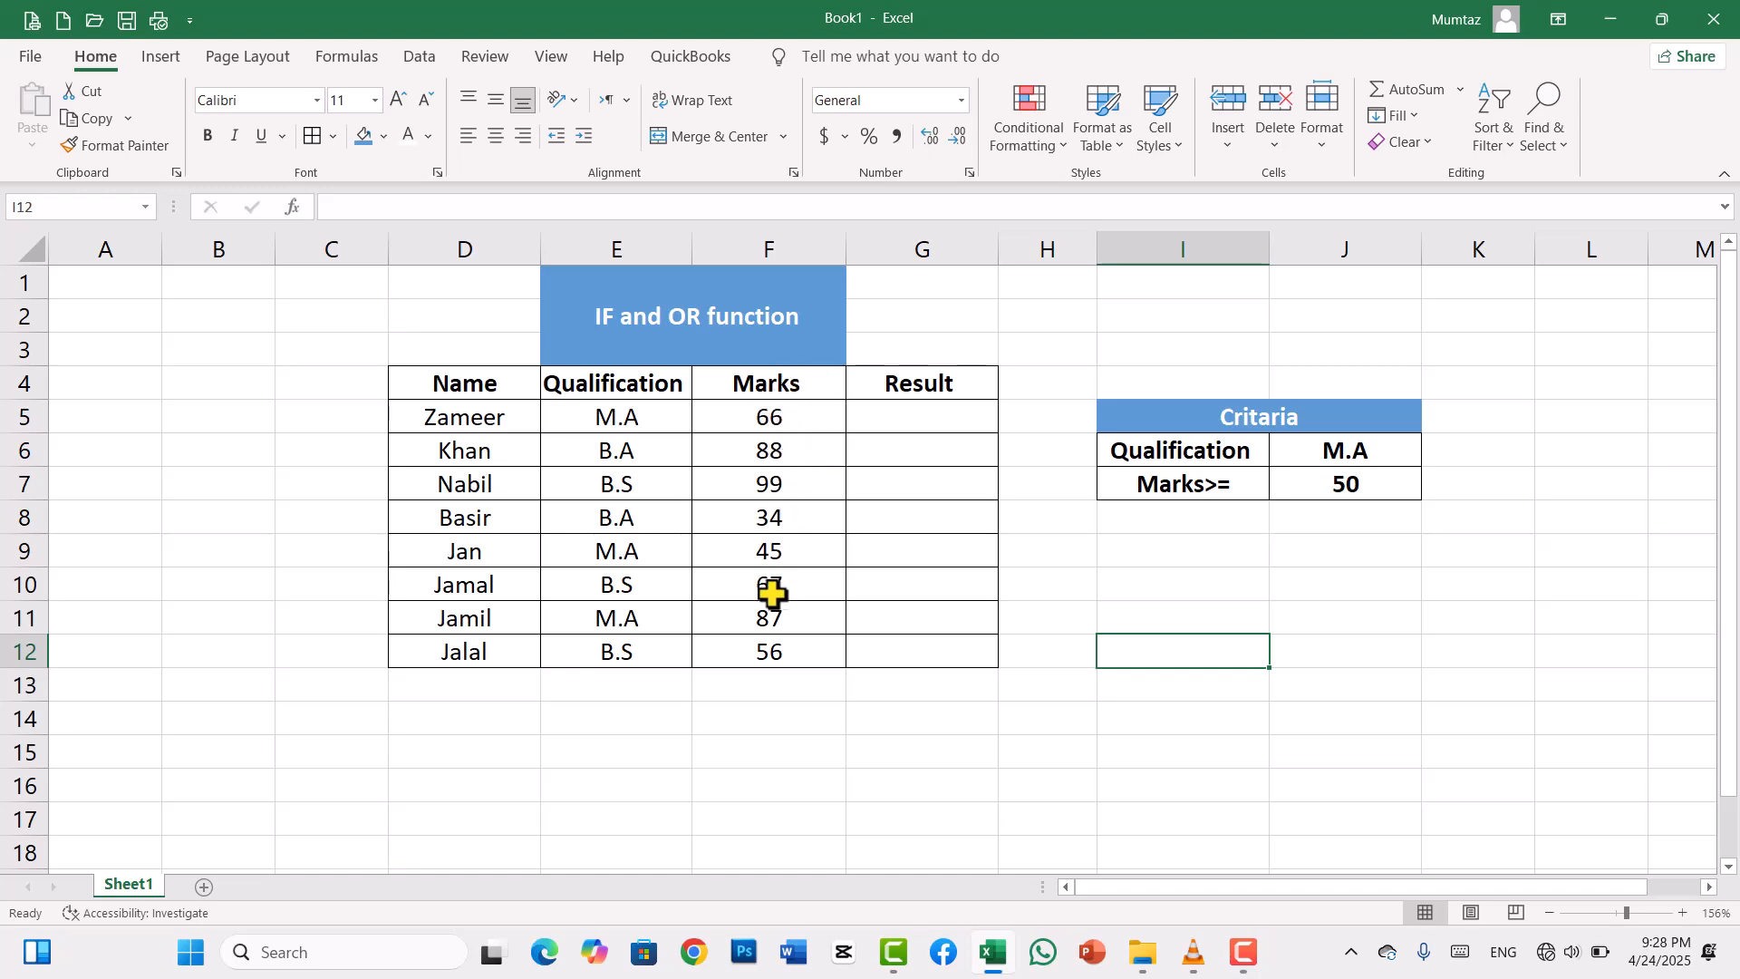
In G5, start an IF formula with a nested OR whose first condition is E5=$J$6, using an absolute reference.
{"action": "left_click", "coordinate": [914, 419]}
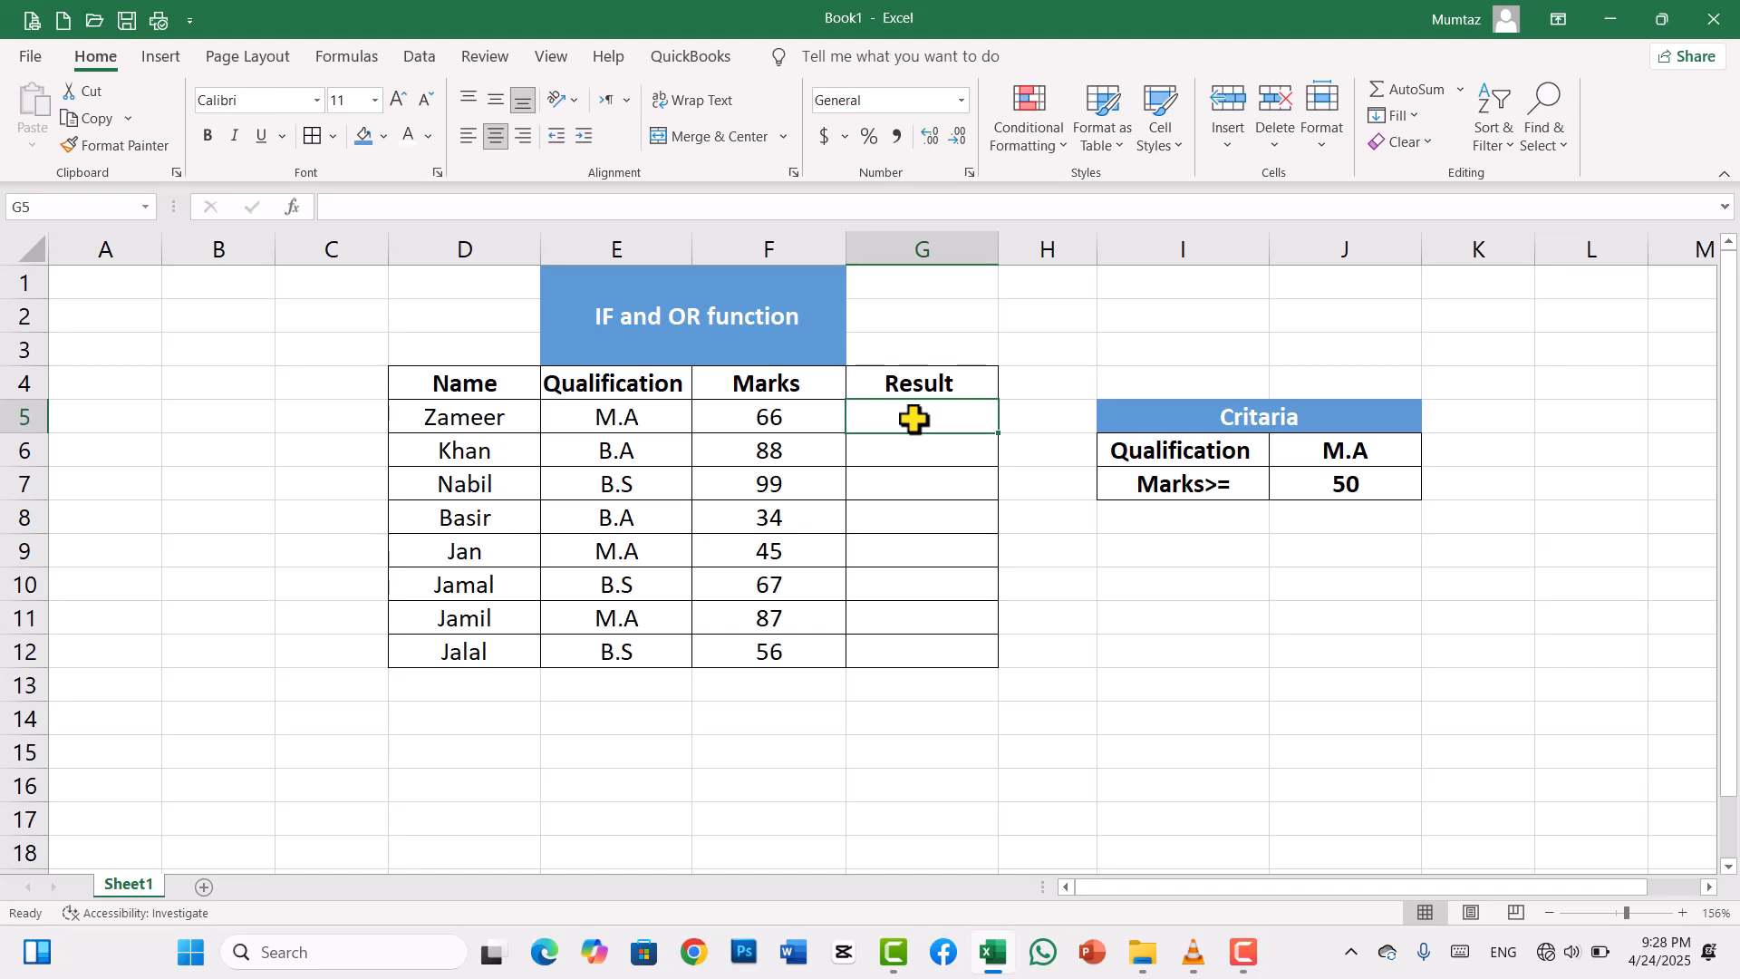
{"action": "type", "text": "="}
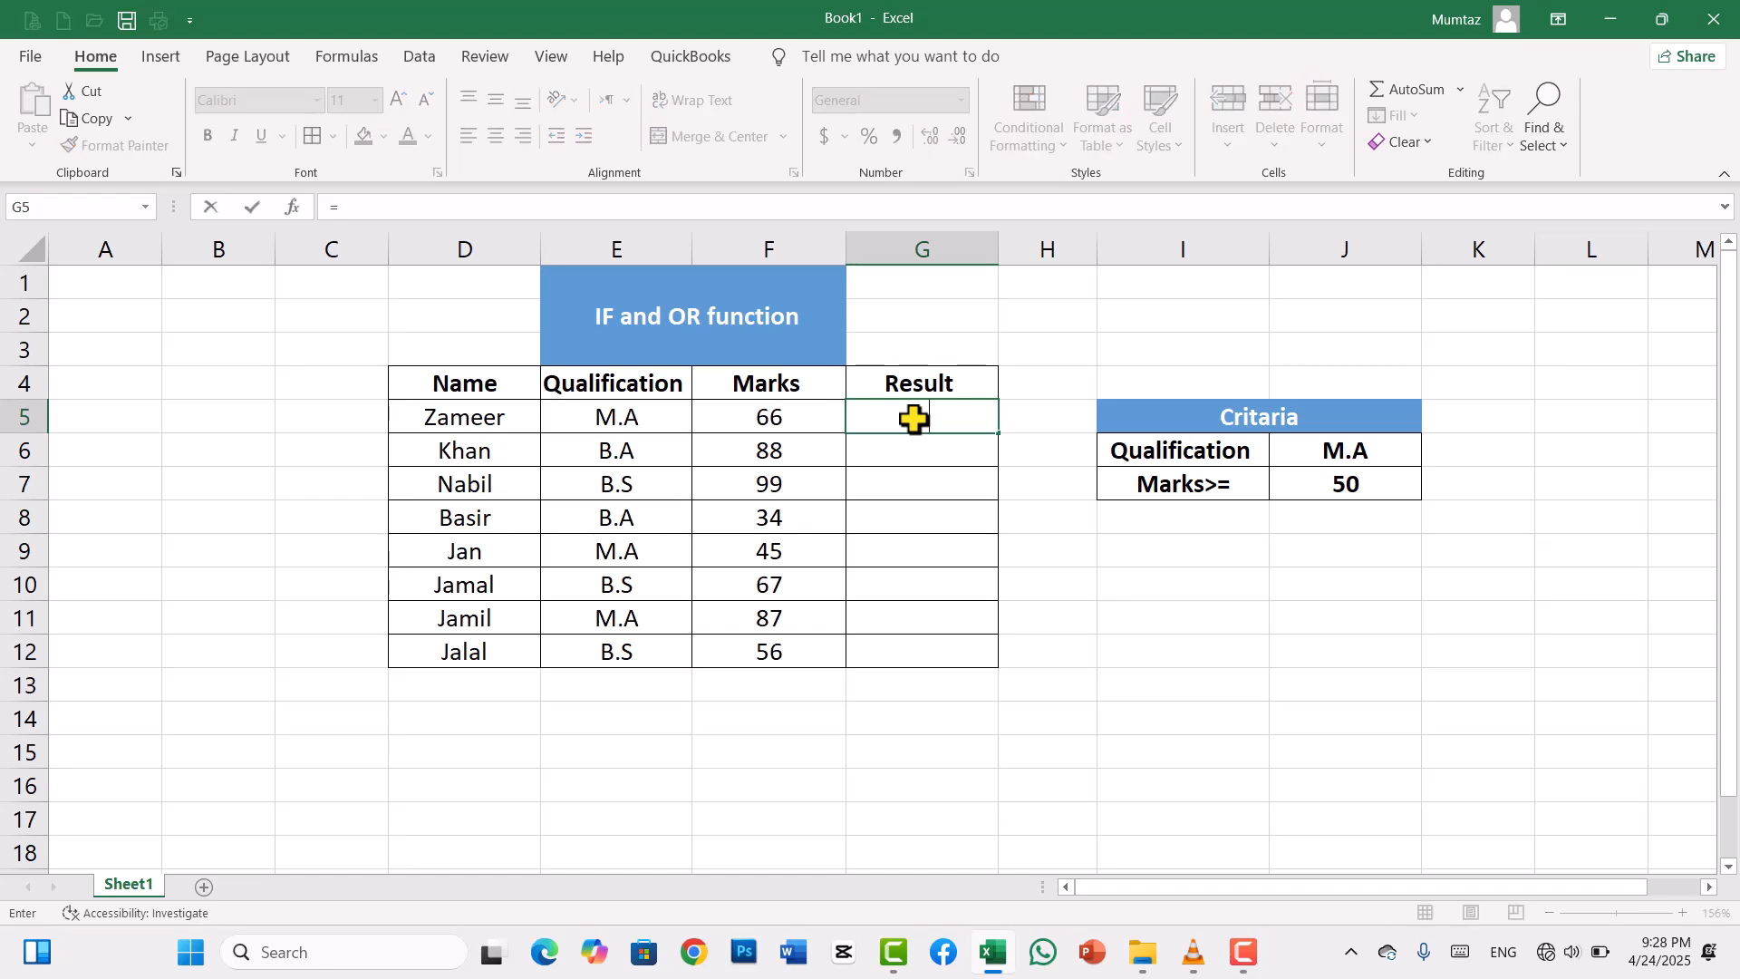
{"action": "type", "text": "if"}
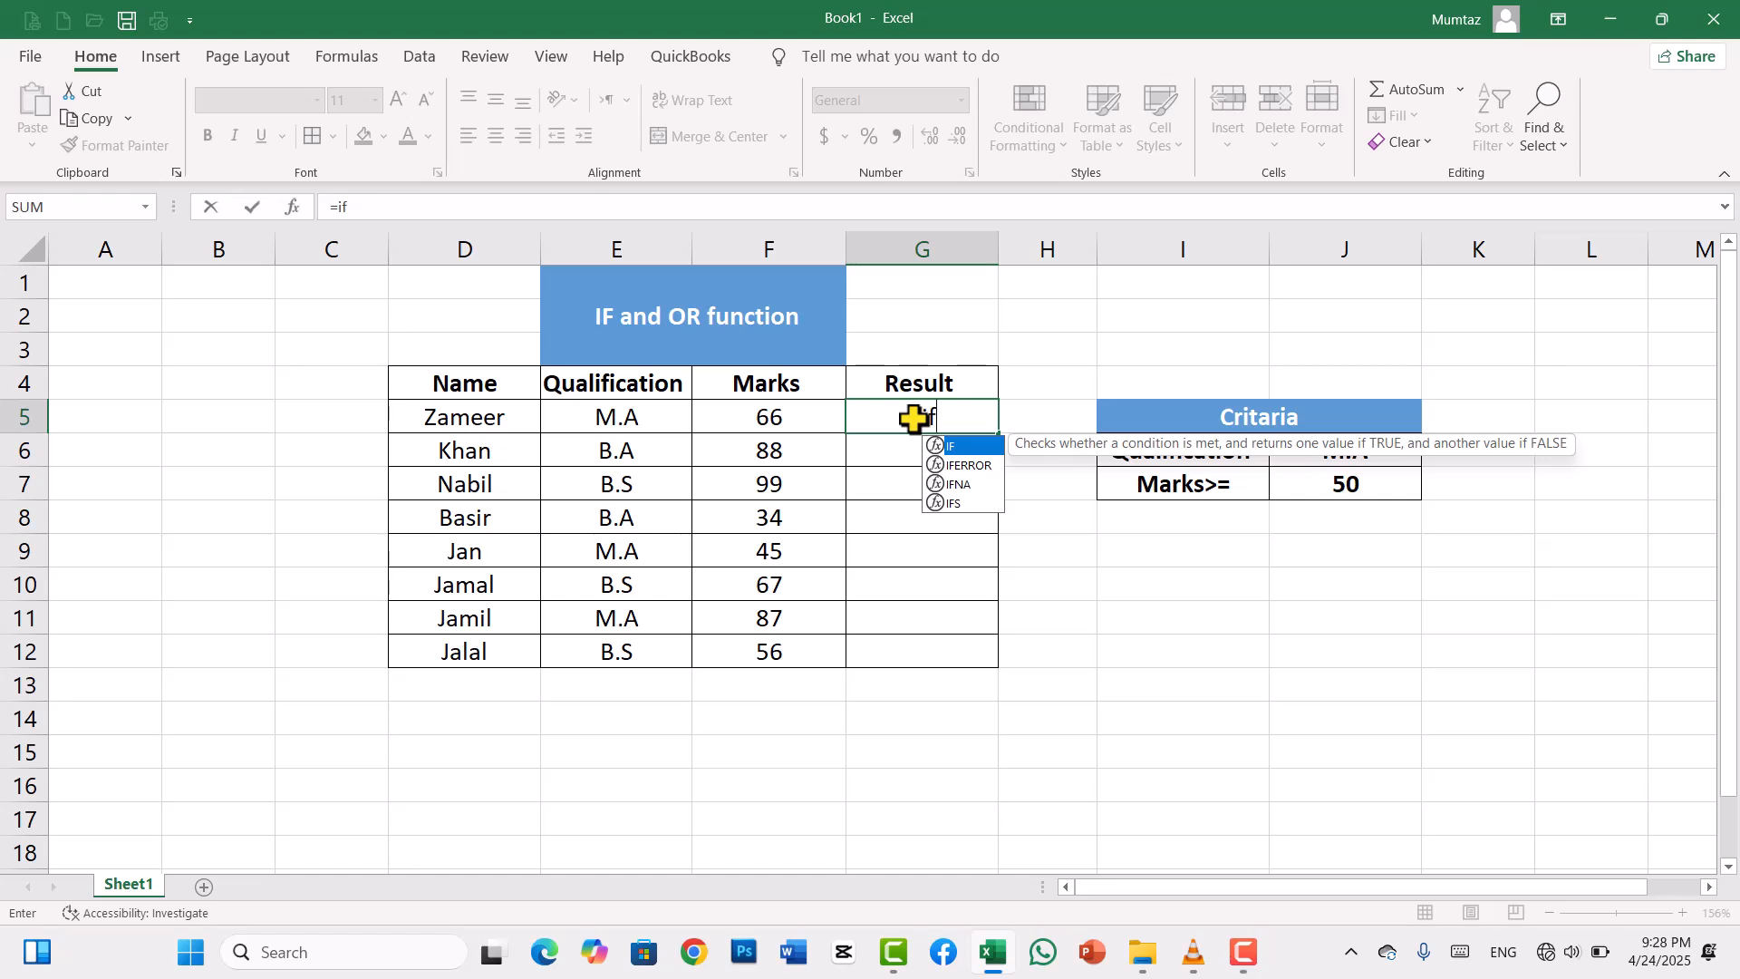
{"action": "key", "text": "Tab"}
{"action": "type", "text": "or"}
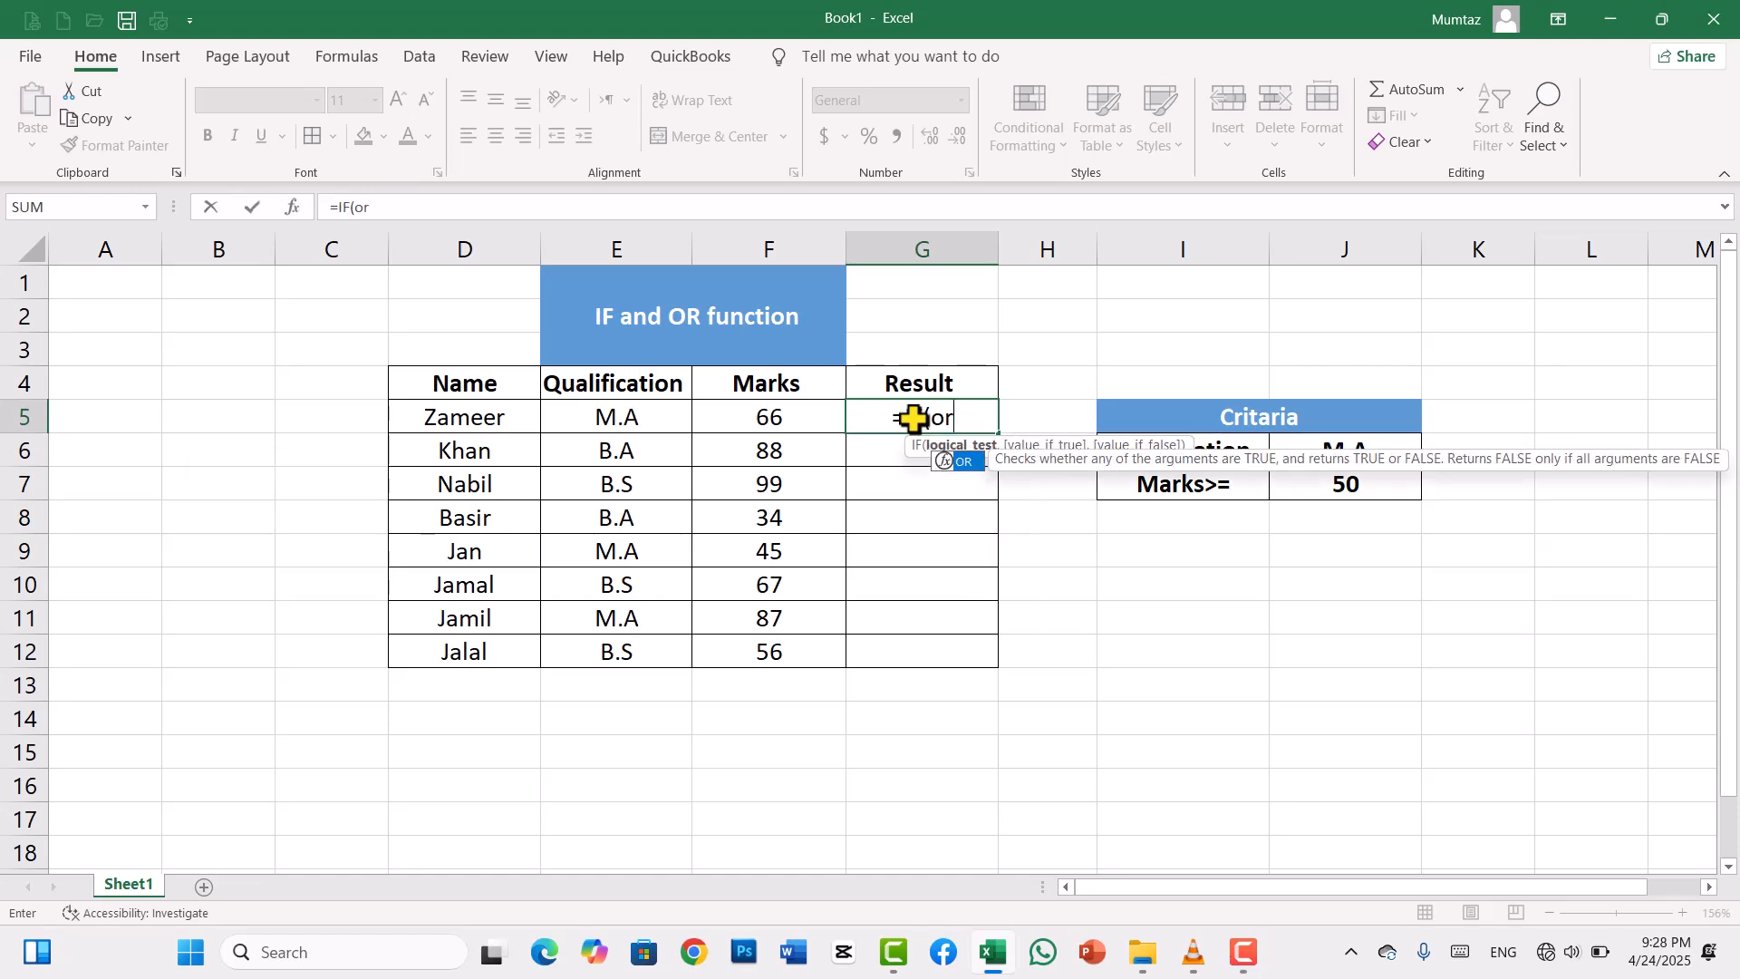
{"action": "key", "text": "Tab"}
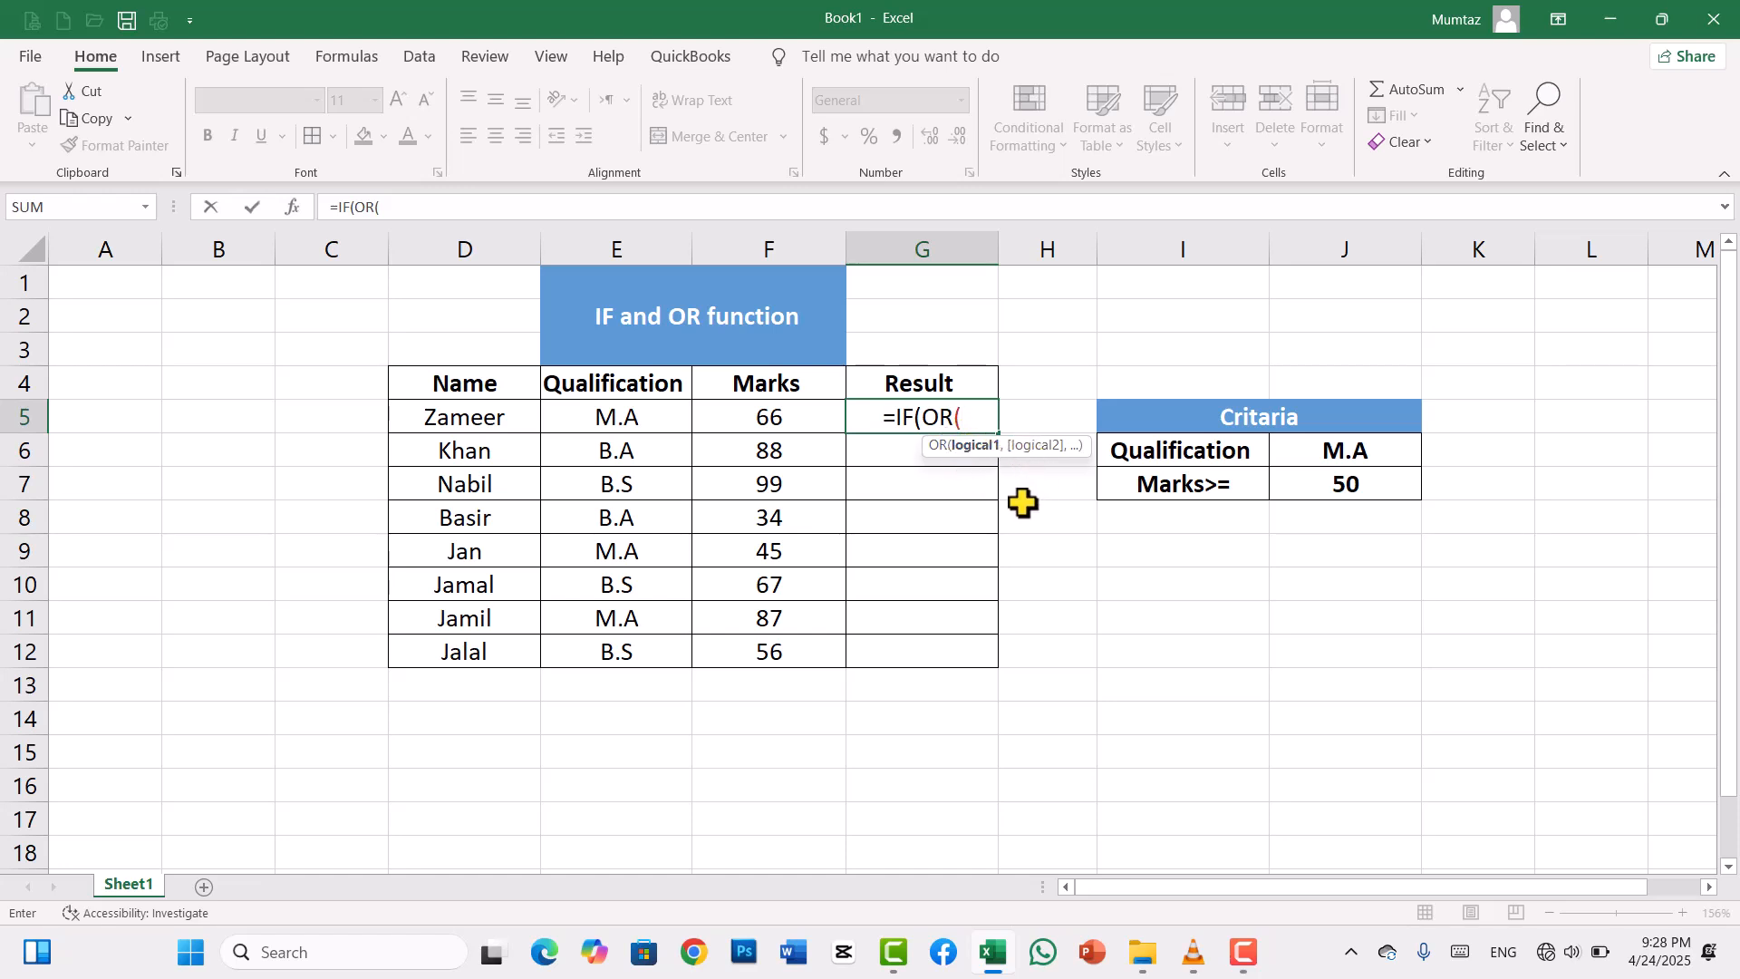
{"action": "left_click", "coordinate": [631, 421]}
{"action": "type", "text": "="}
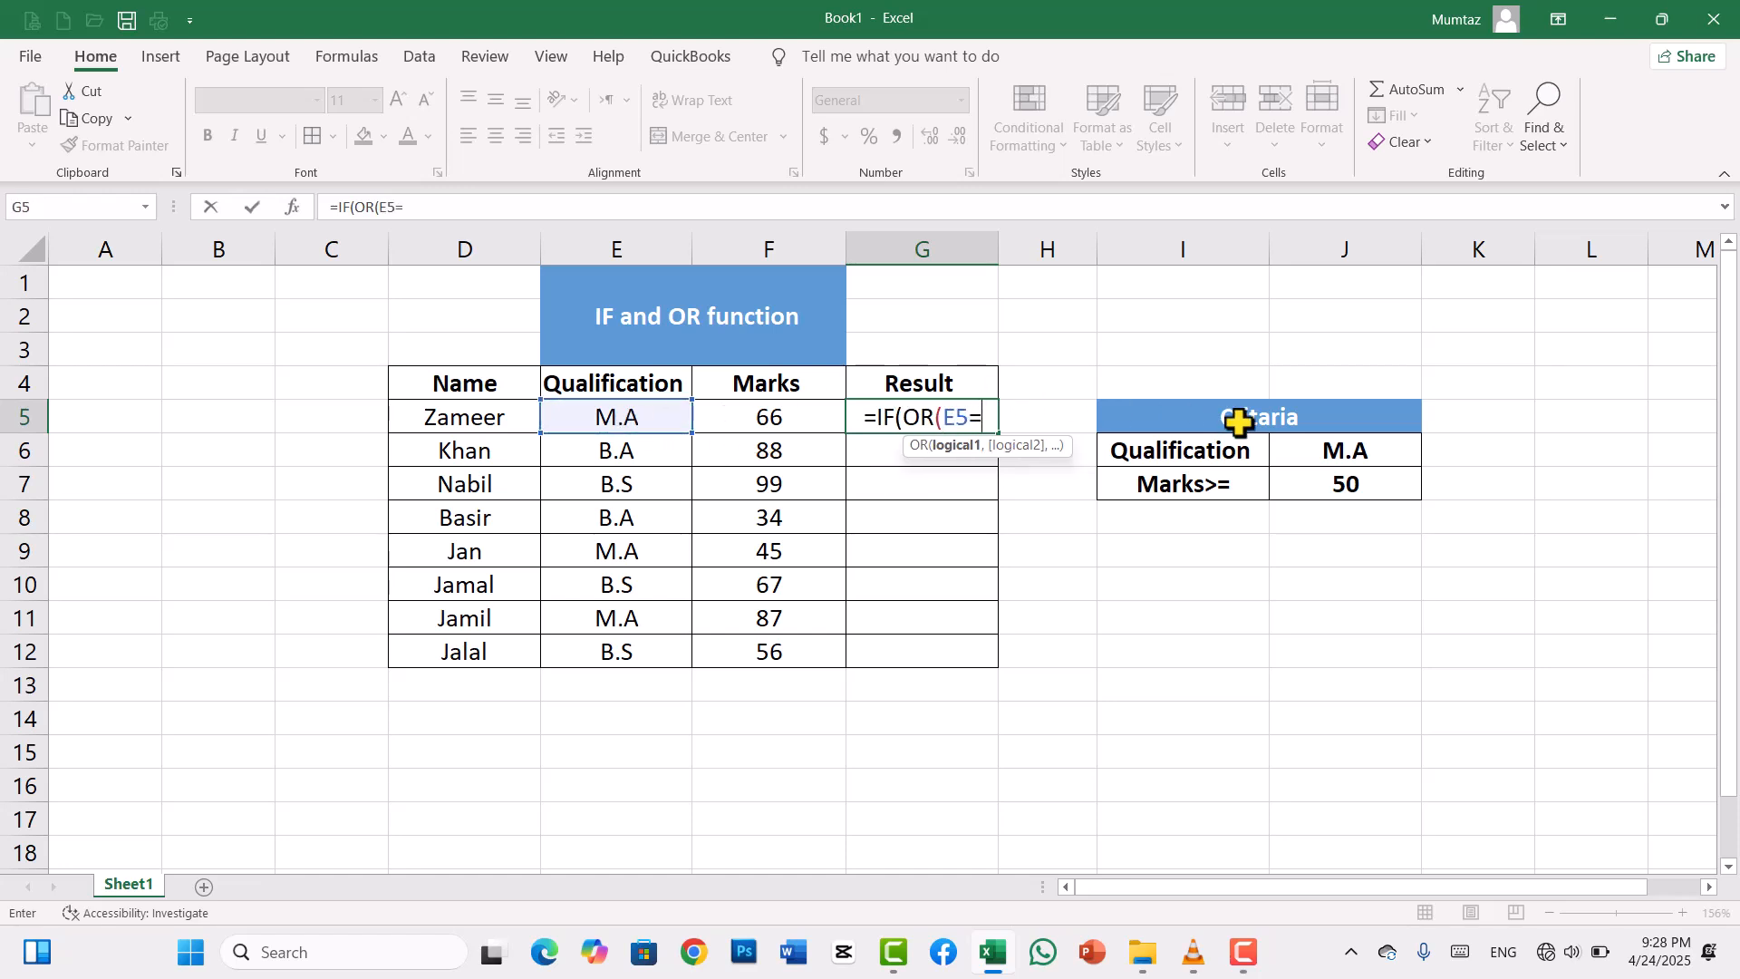
{"action": "left_click", "coordinate": [1342, 453]}
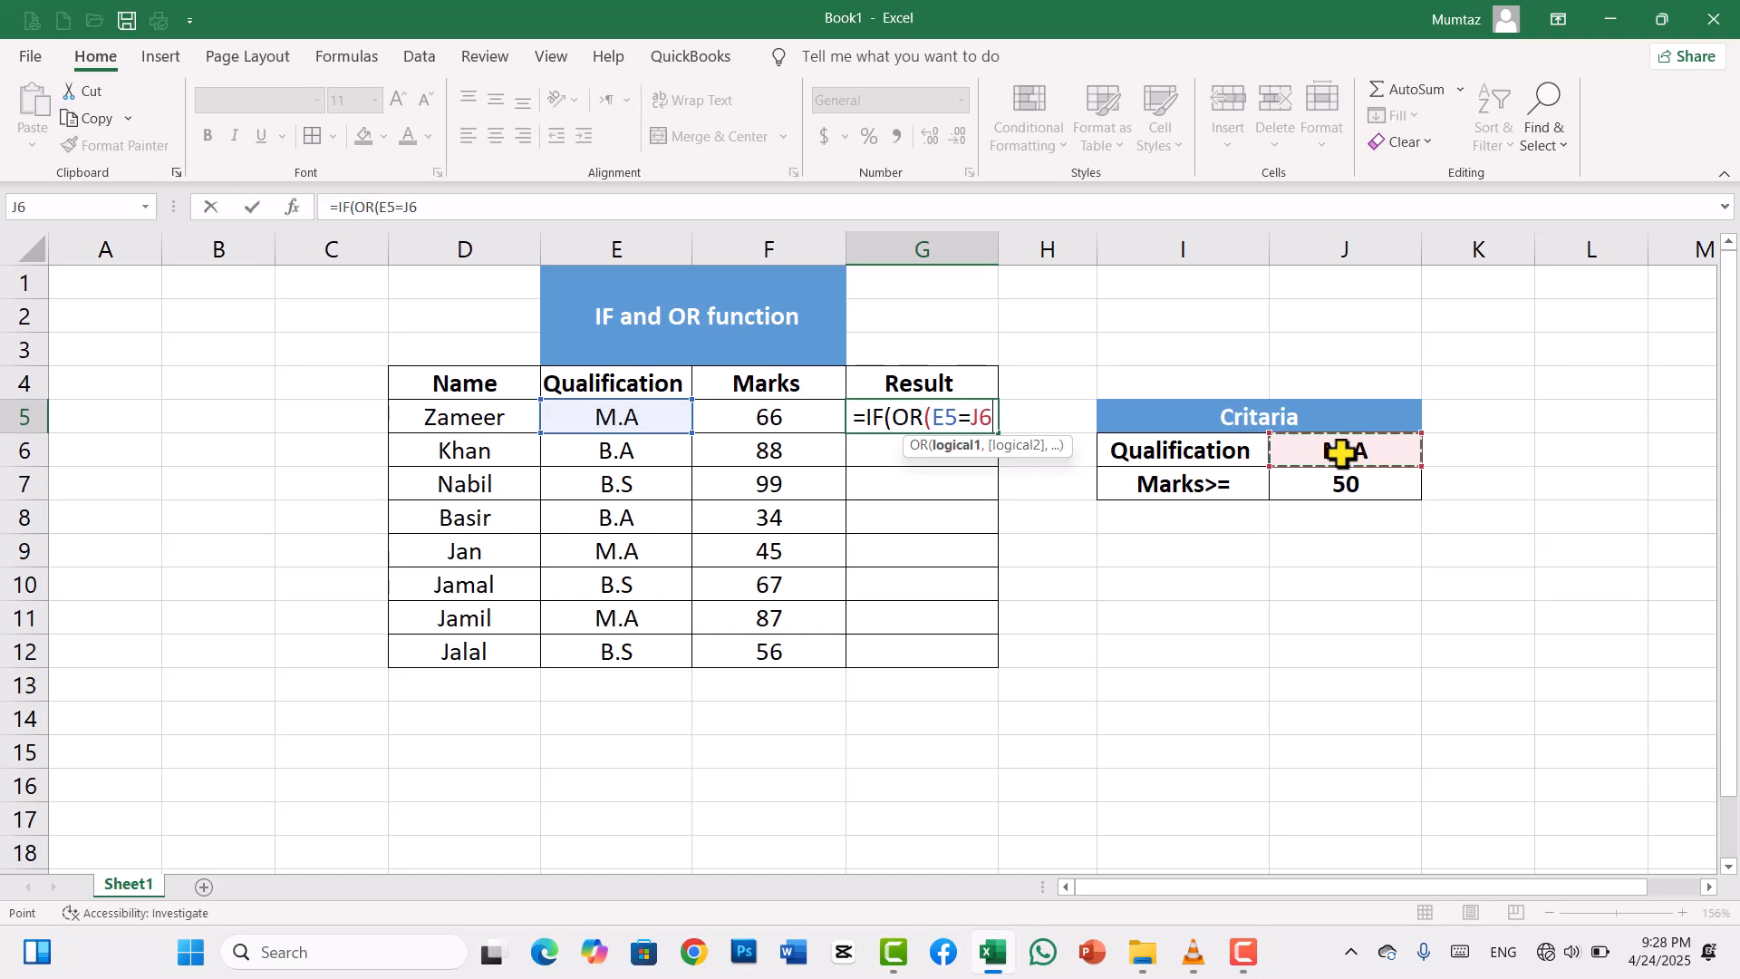
{"action": "key", "text": "F4"}
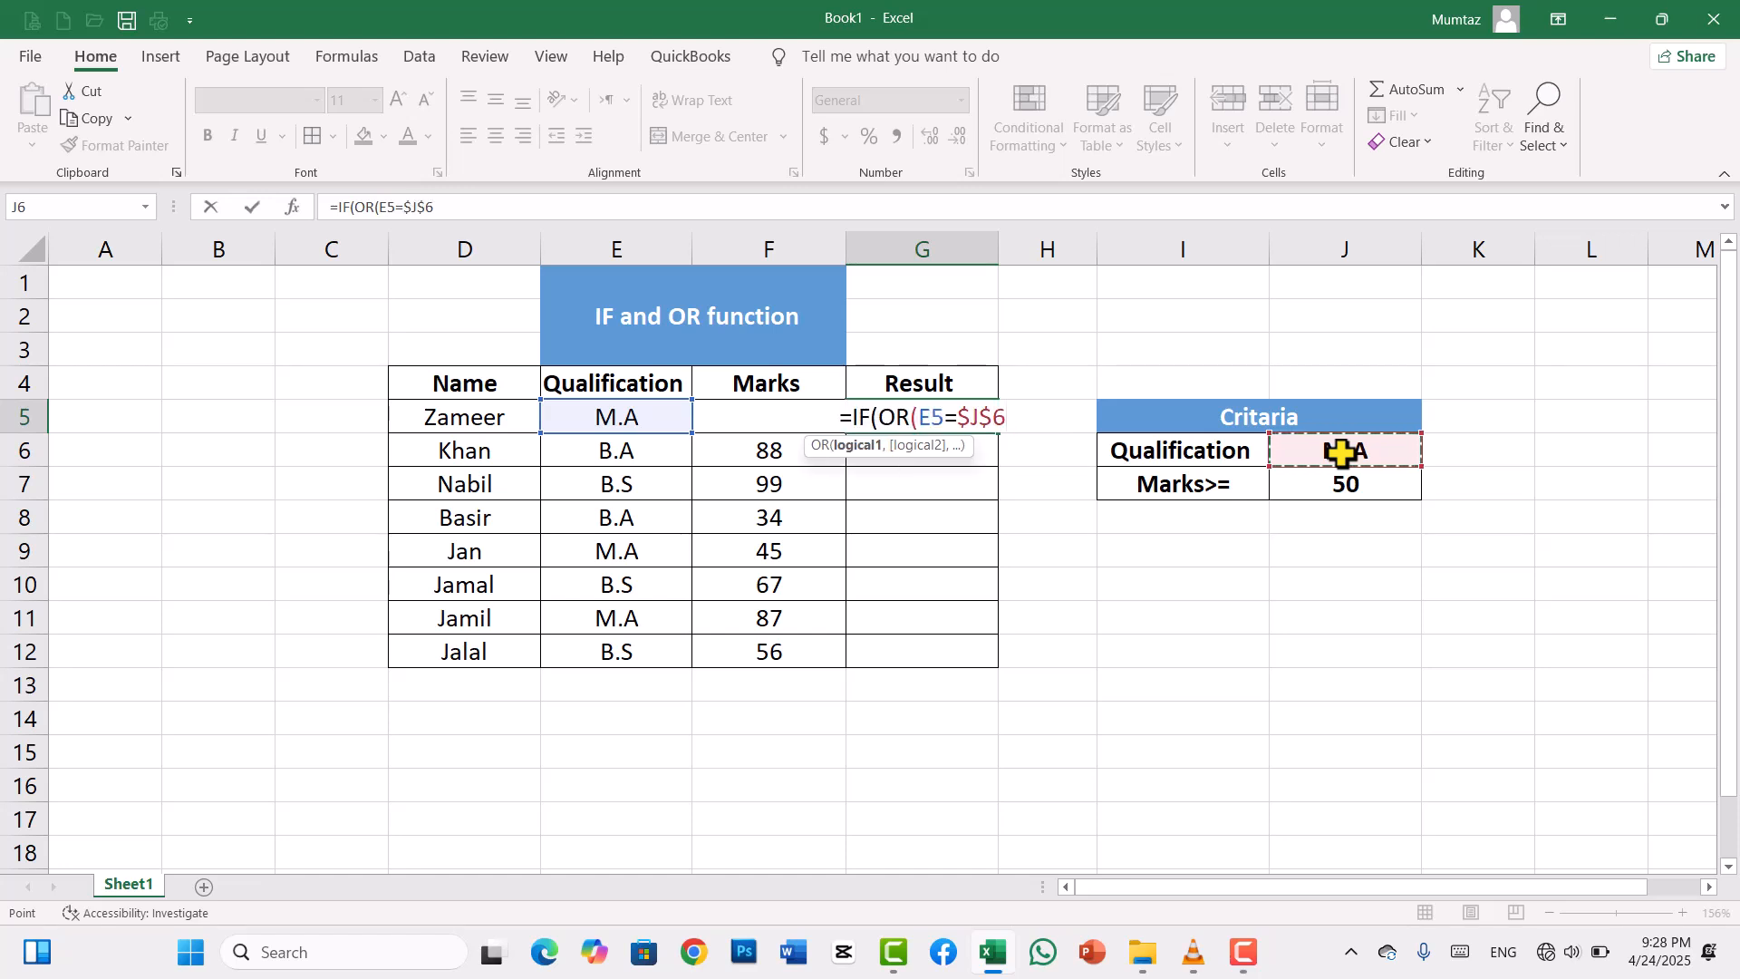
{"action": "type", "text": ","}
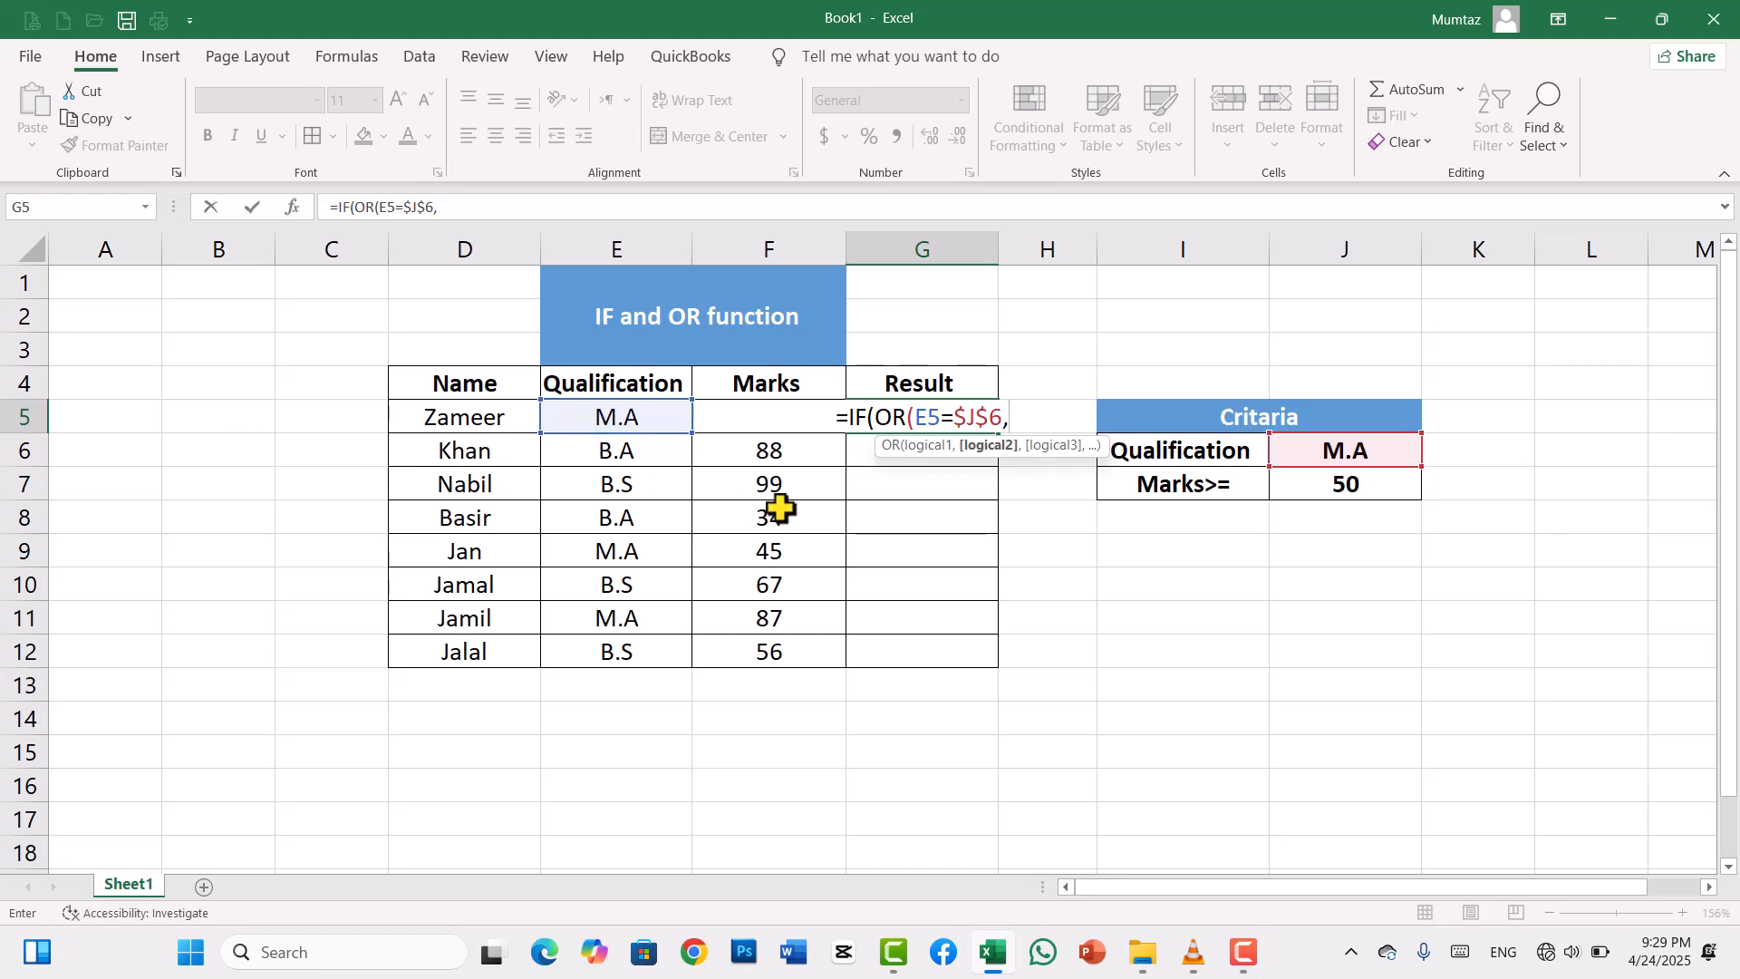
Add F5>=50 as the second OR condition and close the OR function.
{"action": "left_click", "coordinate": [710, 414]}
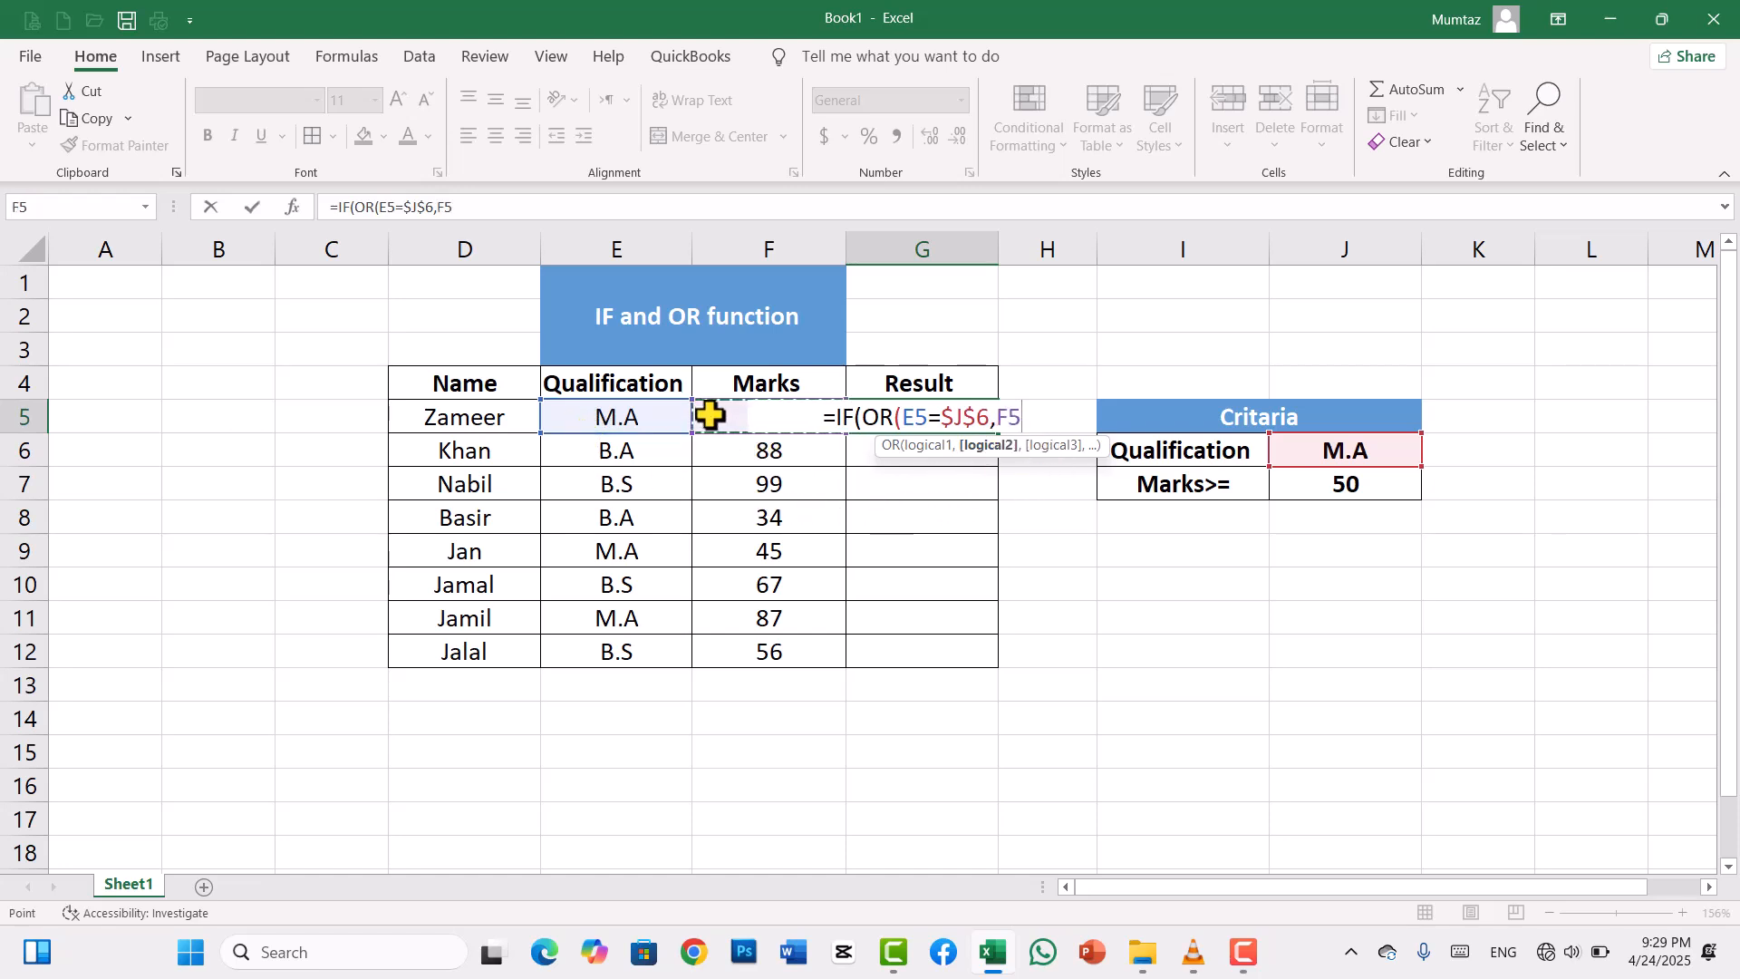
{"action": "type", "text": ">"}
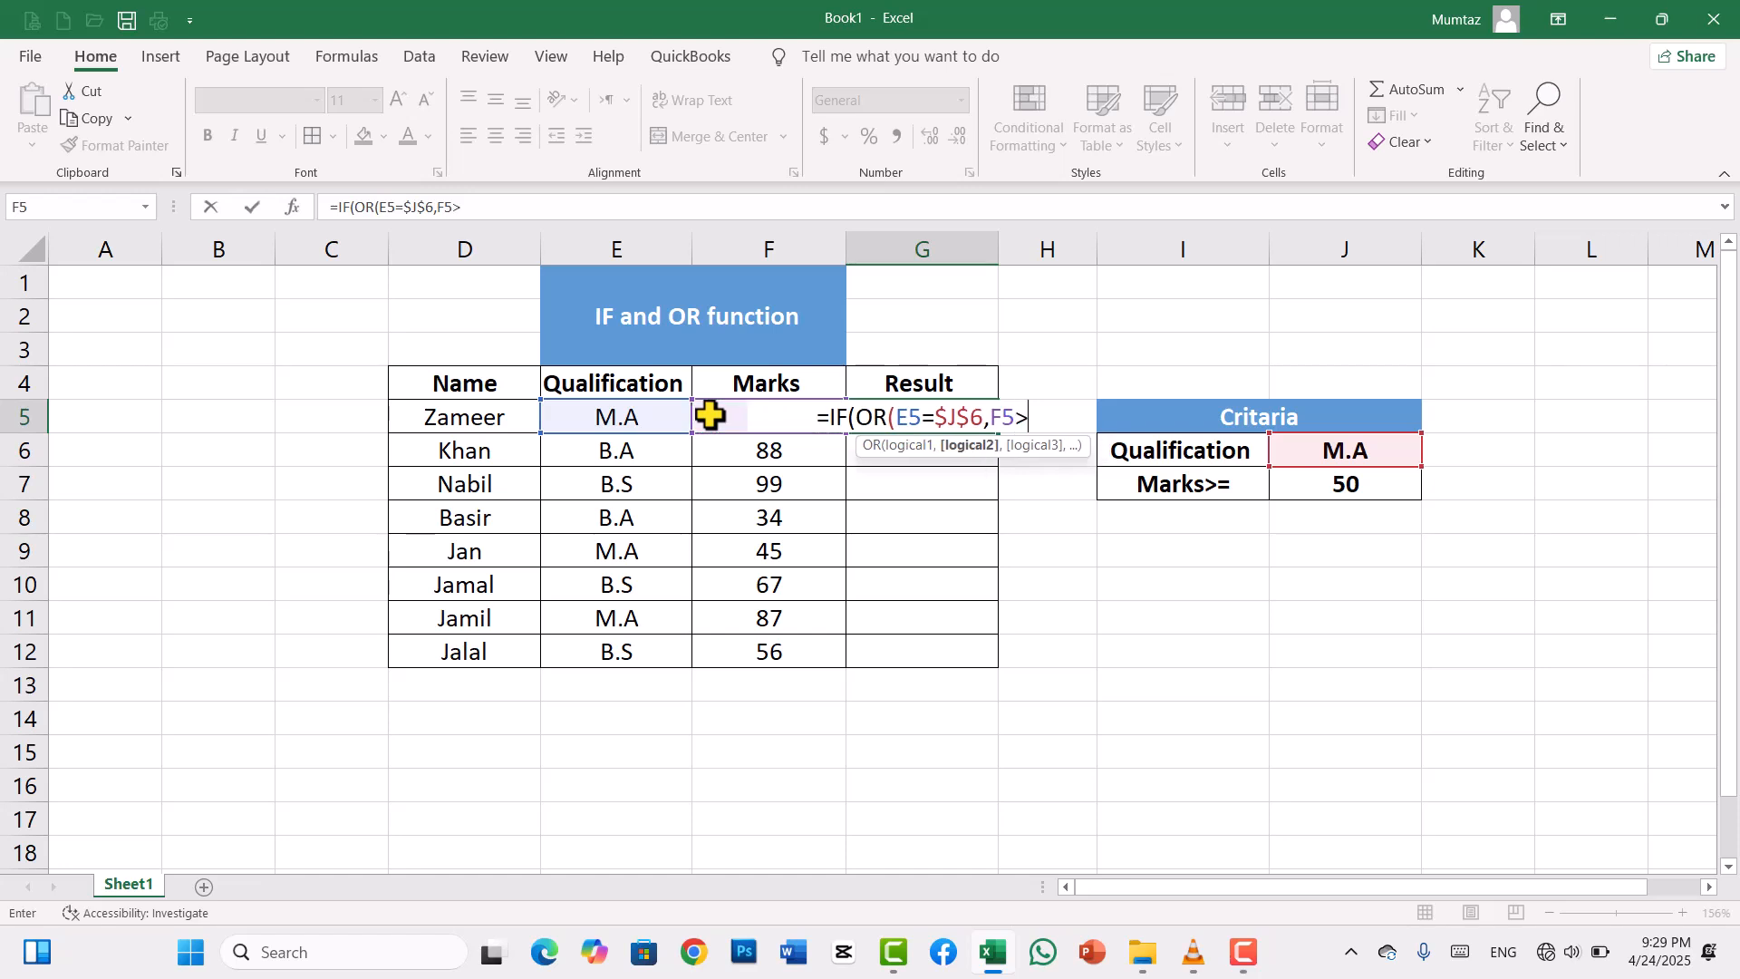
{"action": "type", "text": "=50"}
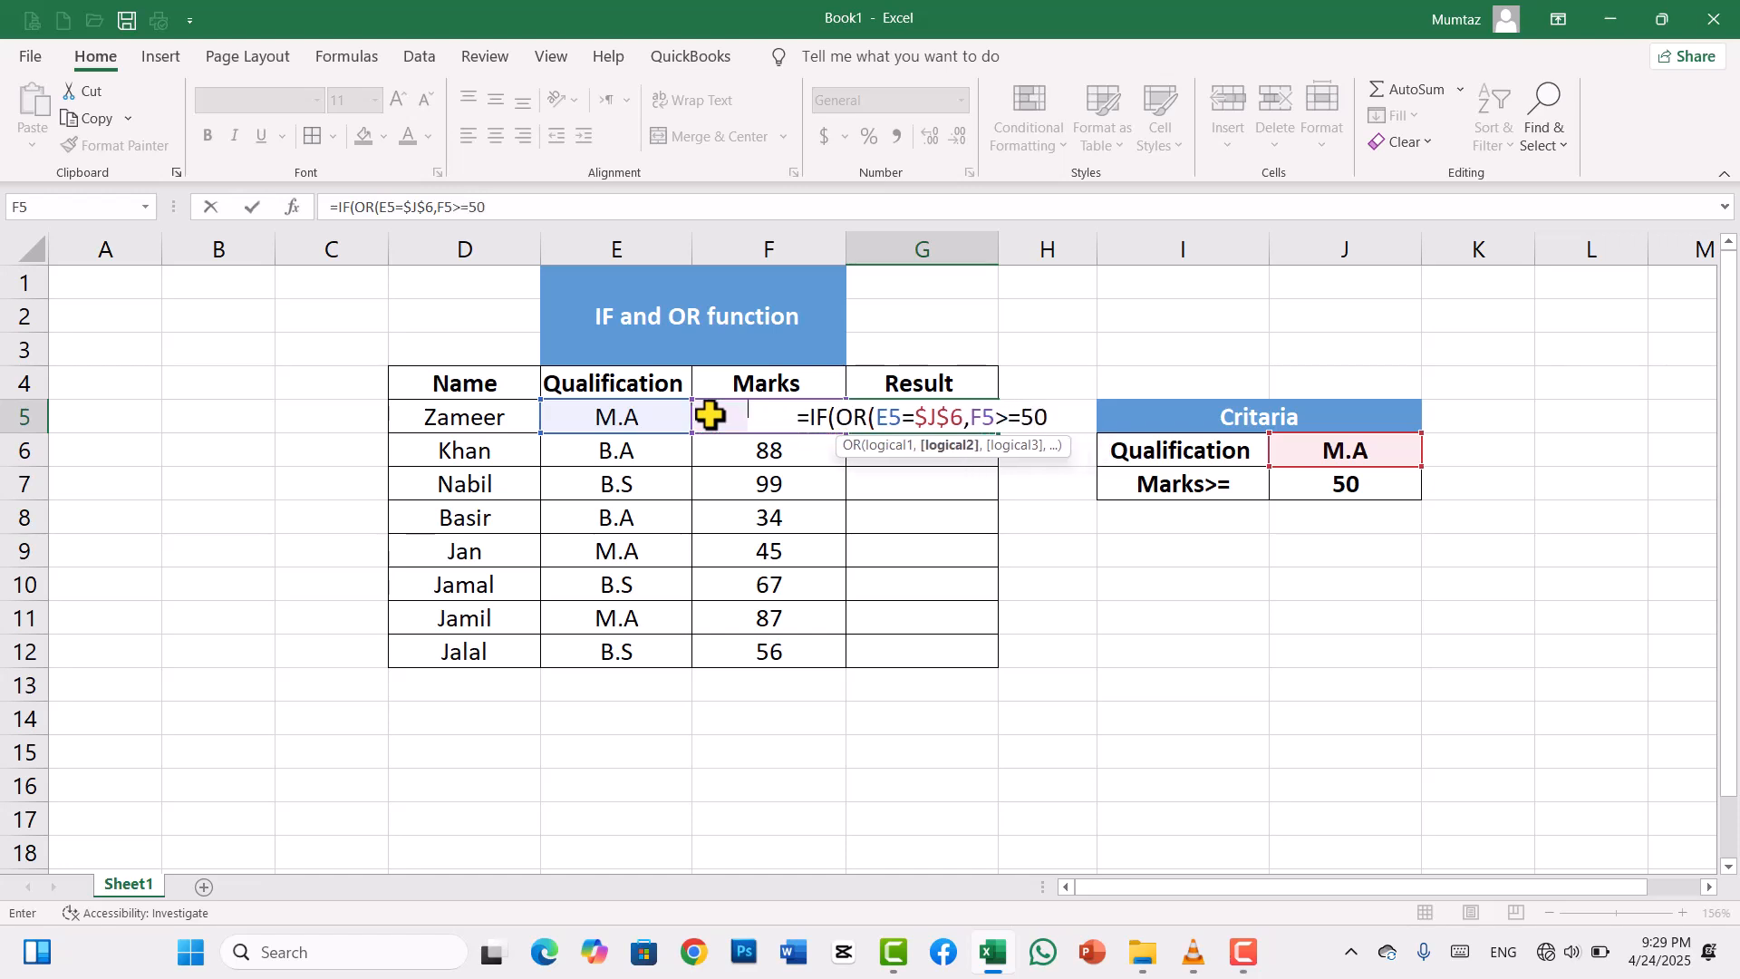
{"action": "type", "text": ")"}
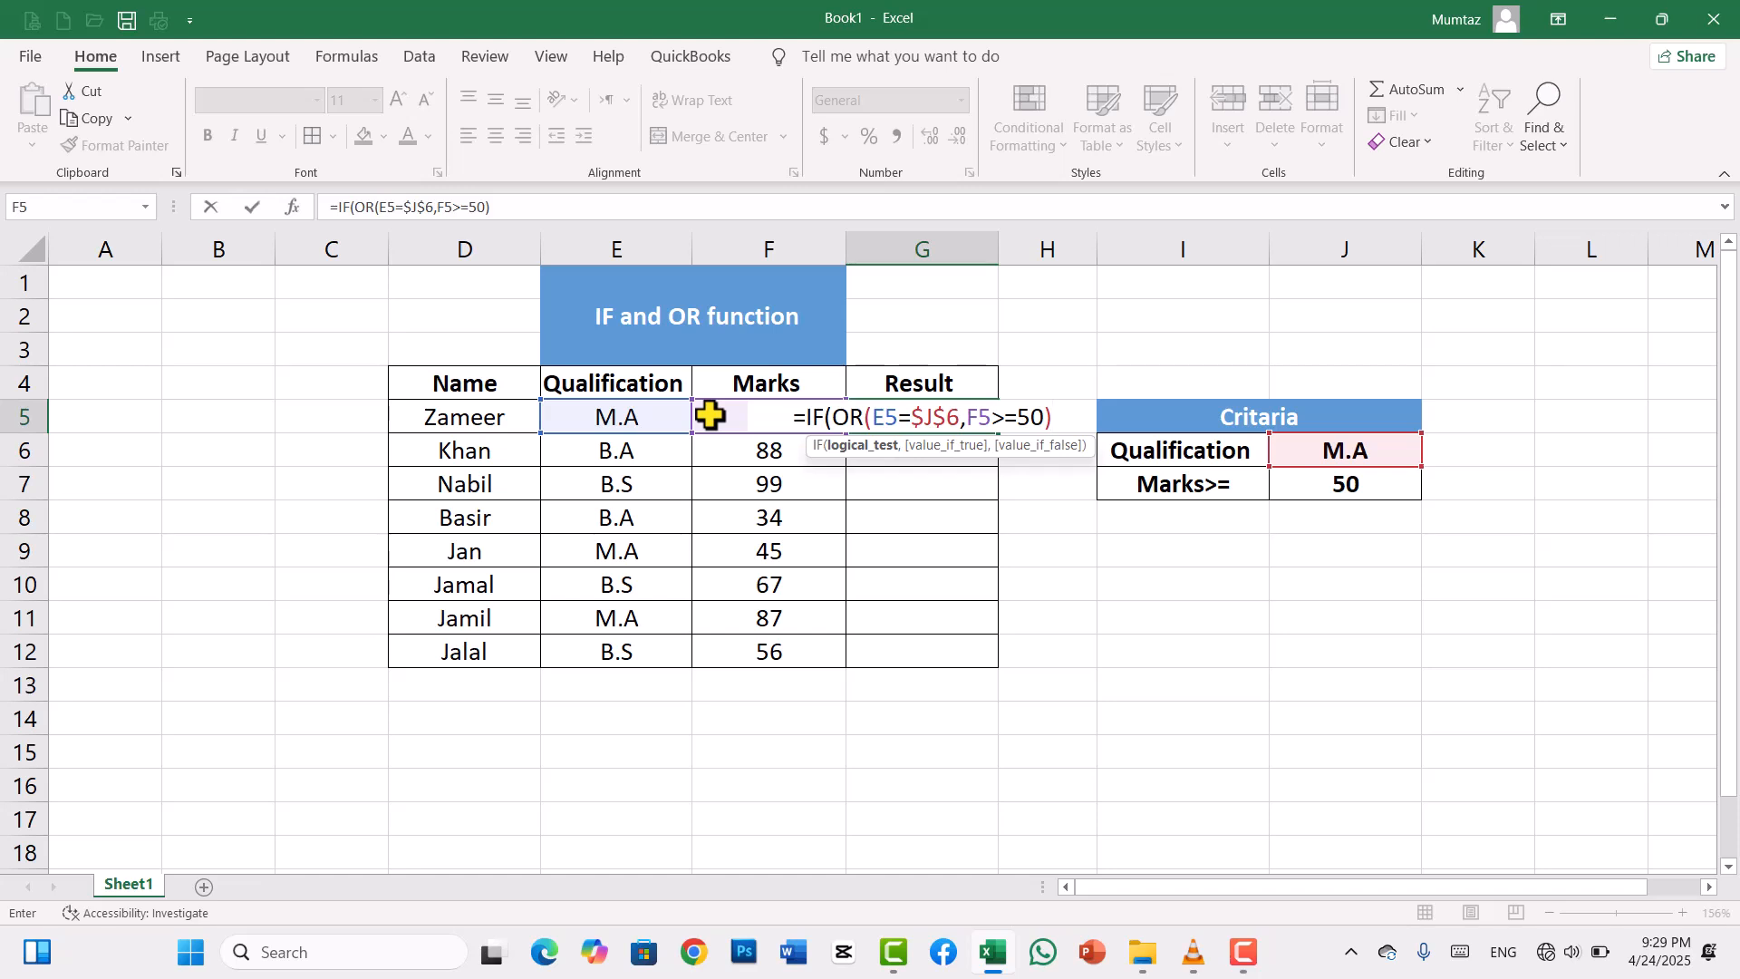
Complete the G5 formula with "Pass" as the true value and "Fail" as the false value, and enter it.
{"action": "type", "text": ",\""}
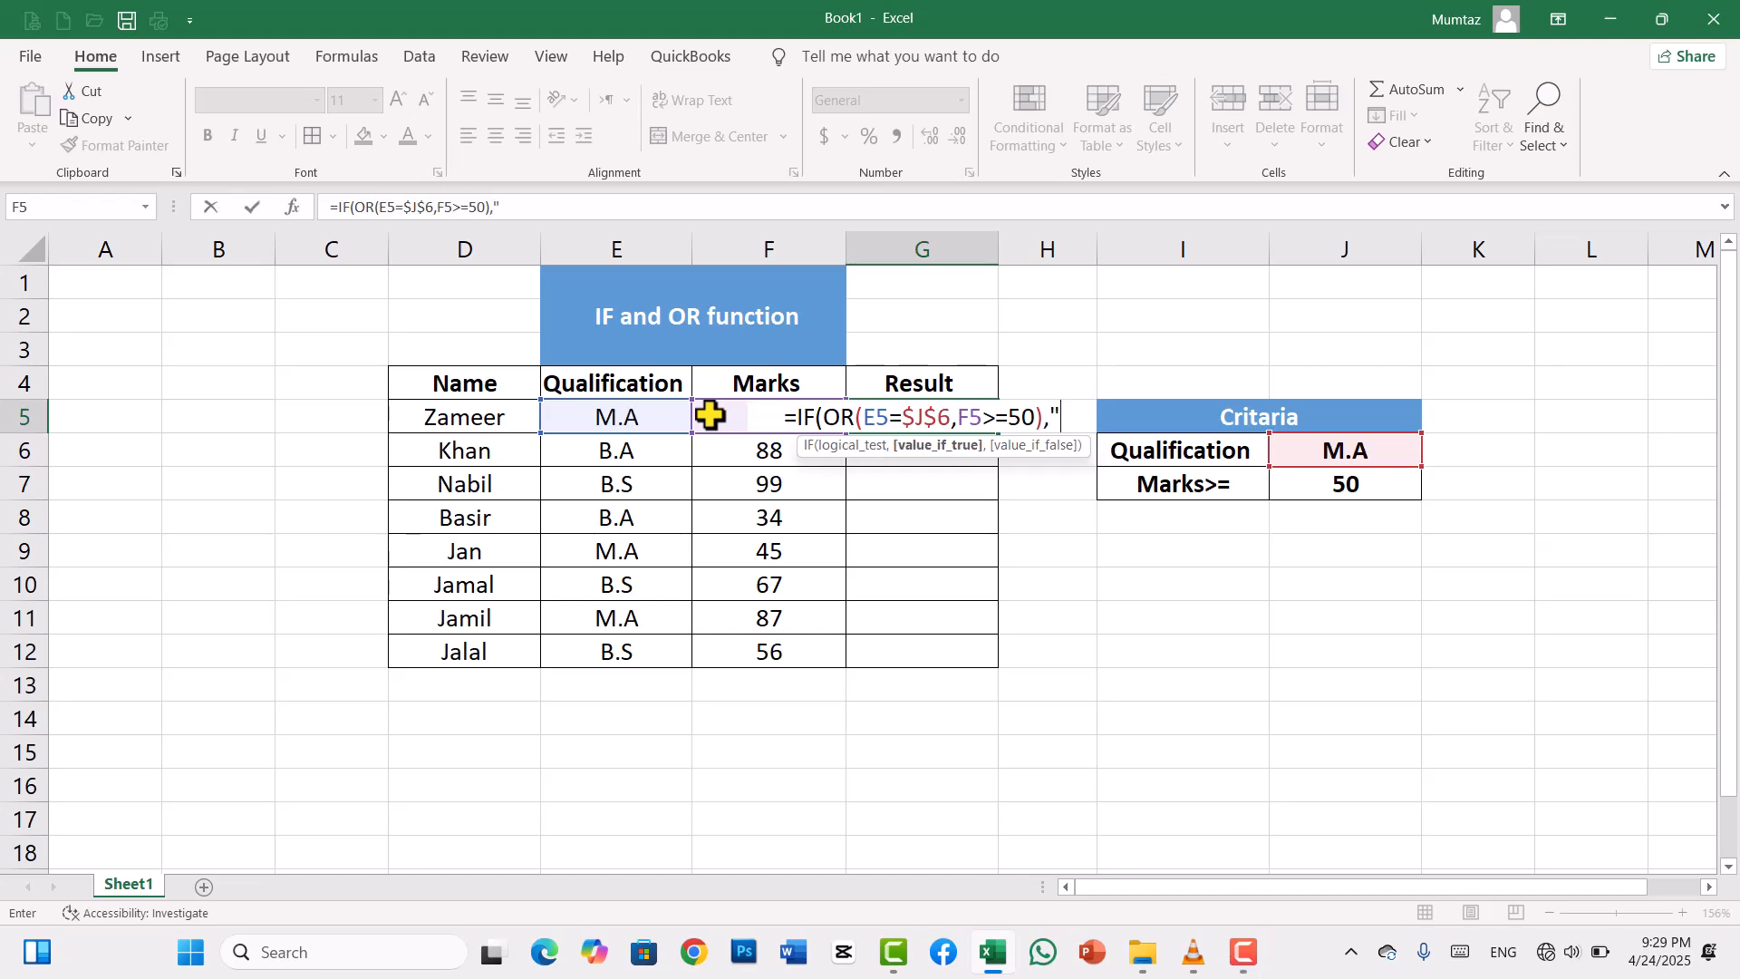
{"action": "type", "text": "Pas"}
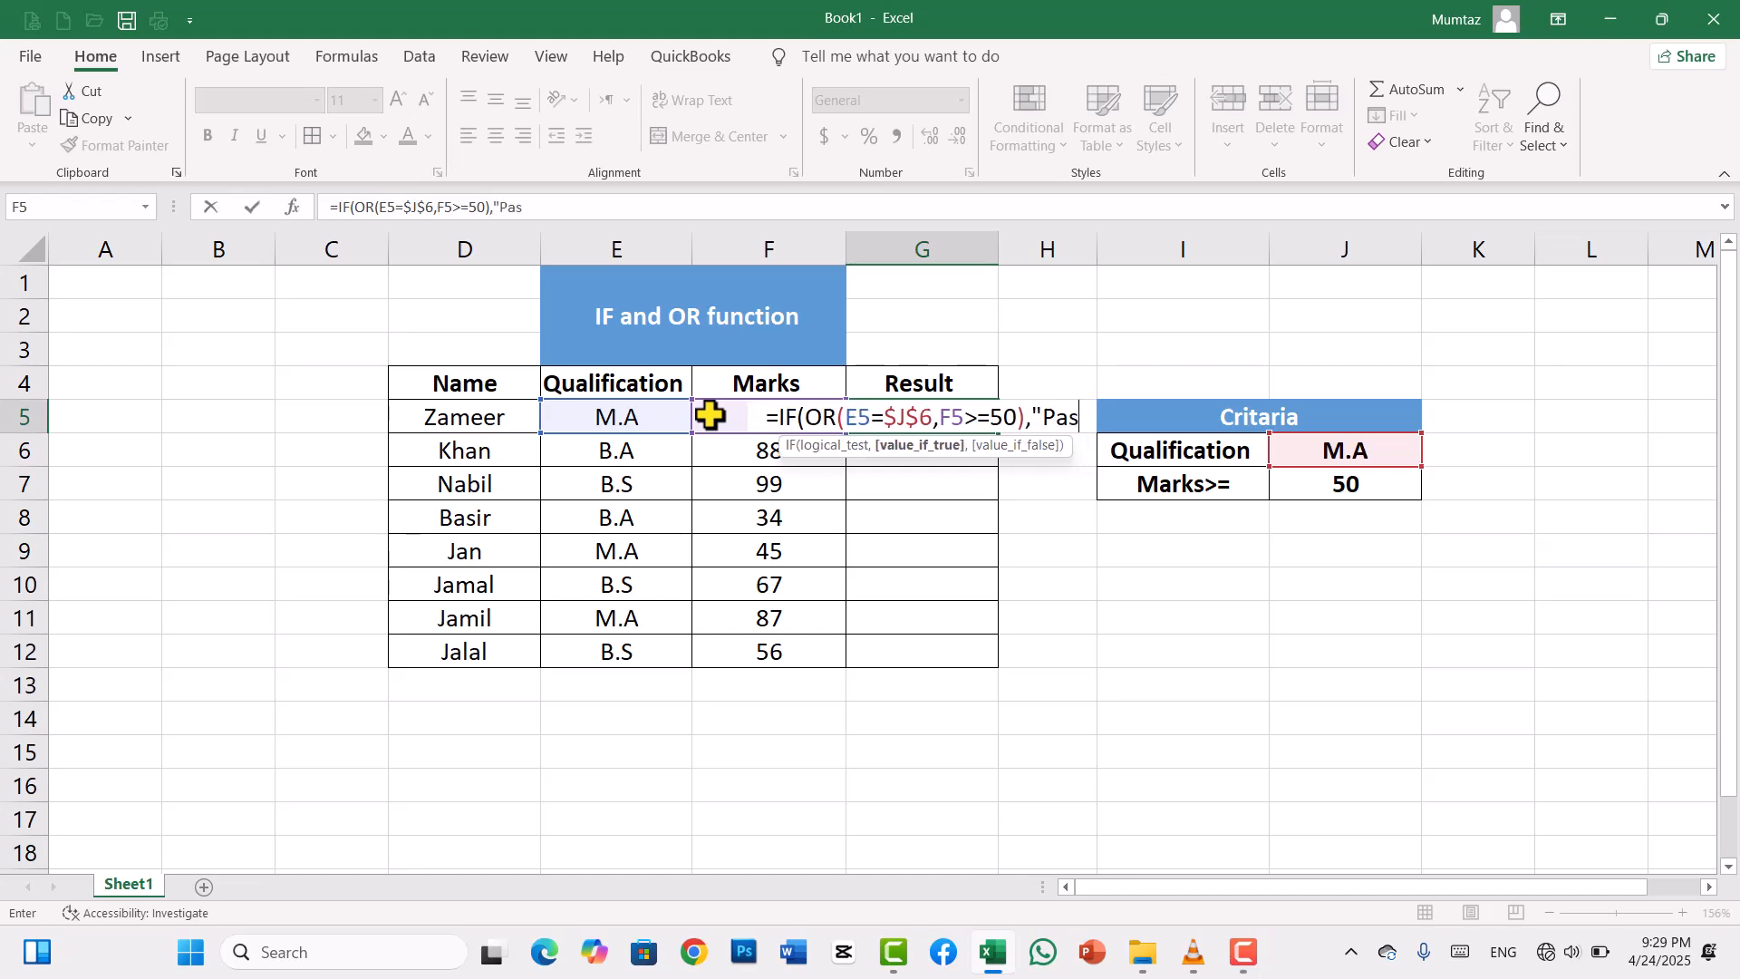
{"action": "type", "text": "s\""}
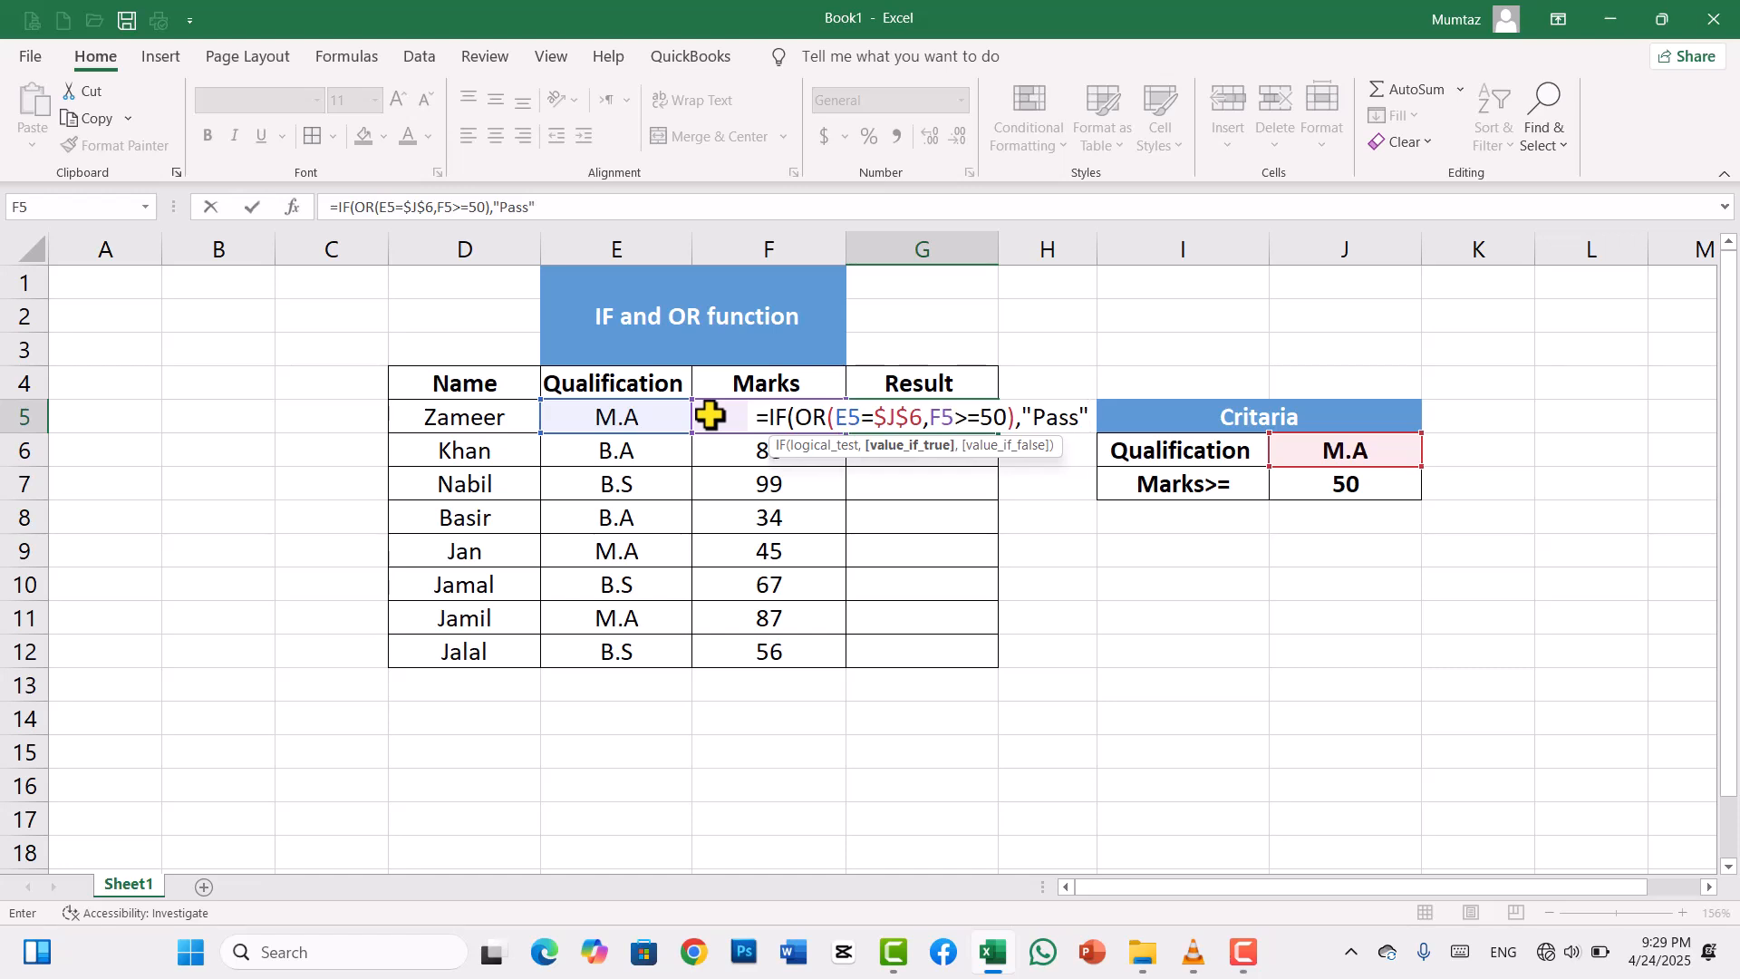
{"action": "type", "text": ",\""}
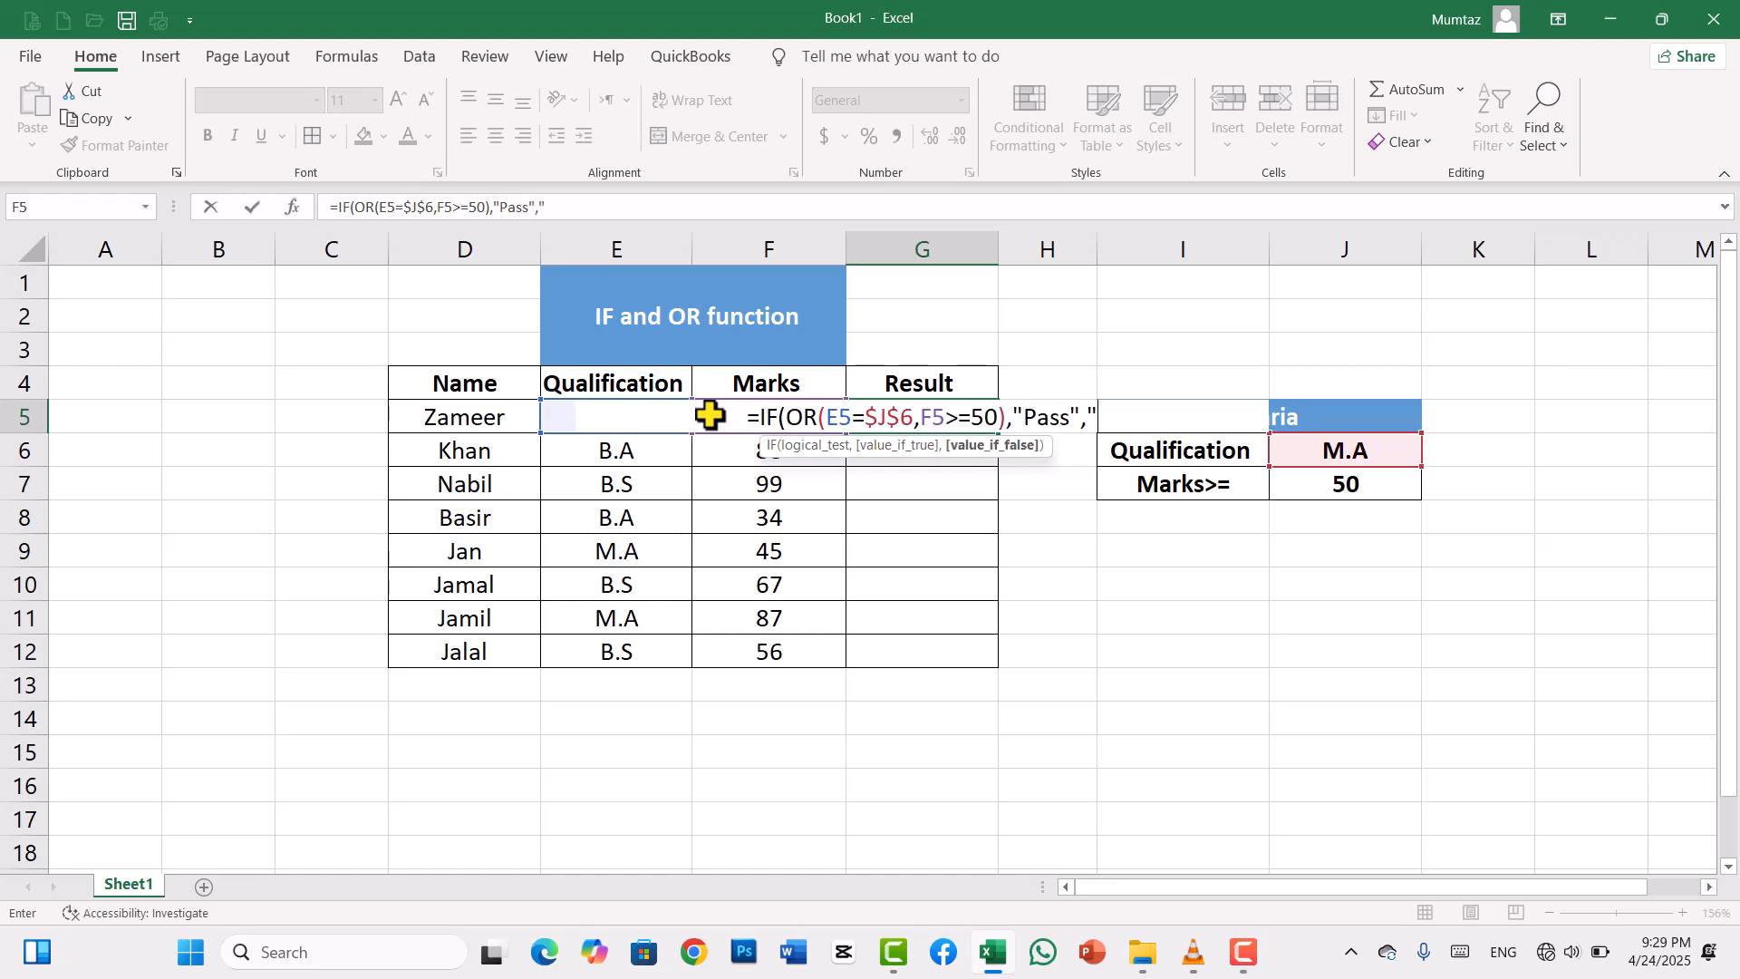
{"action": "type", "text": "Fail"}
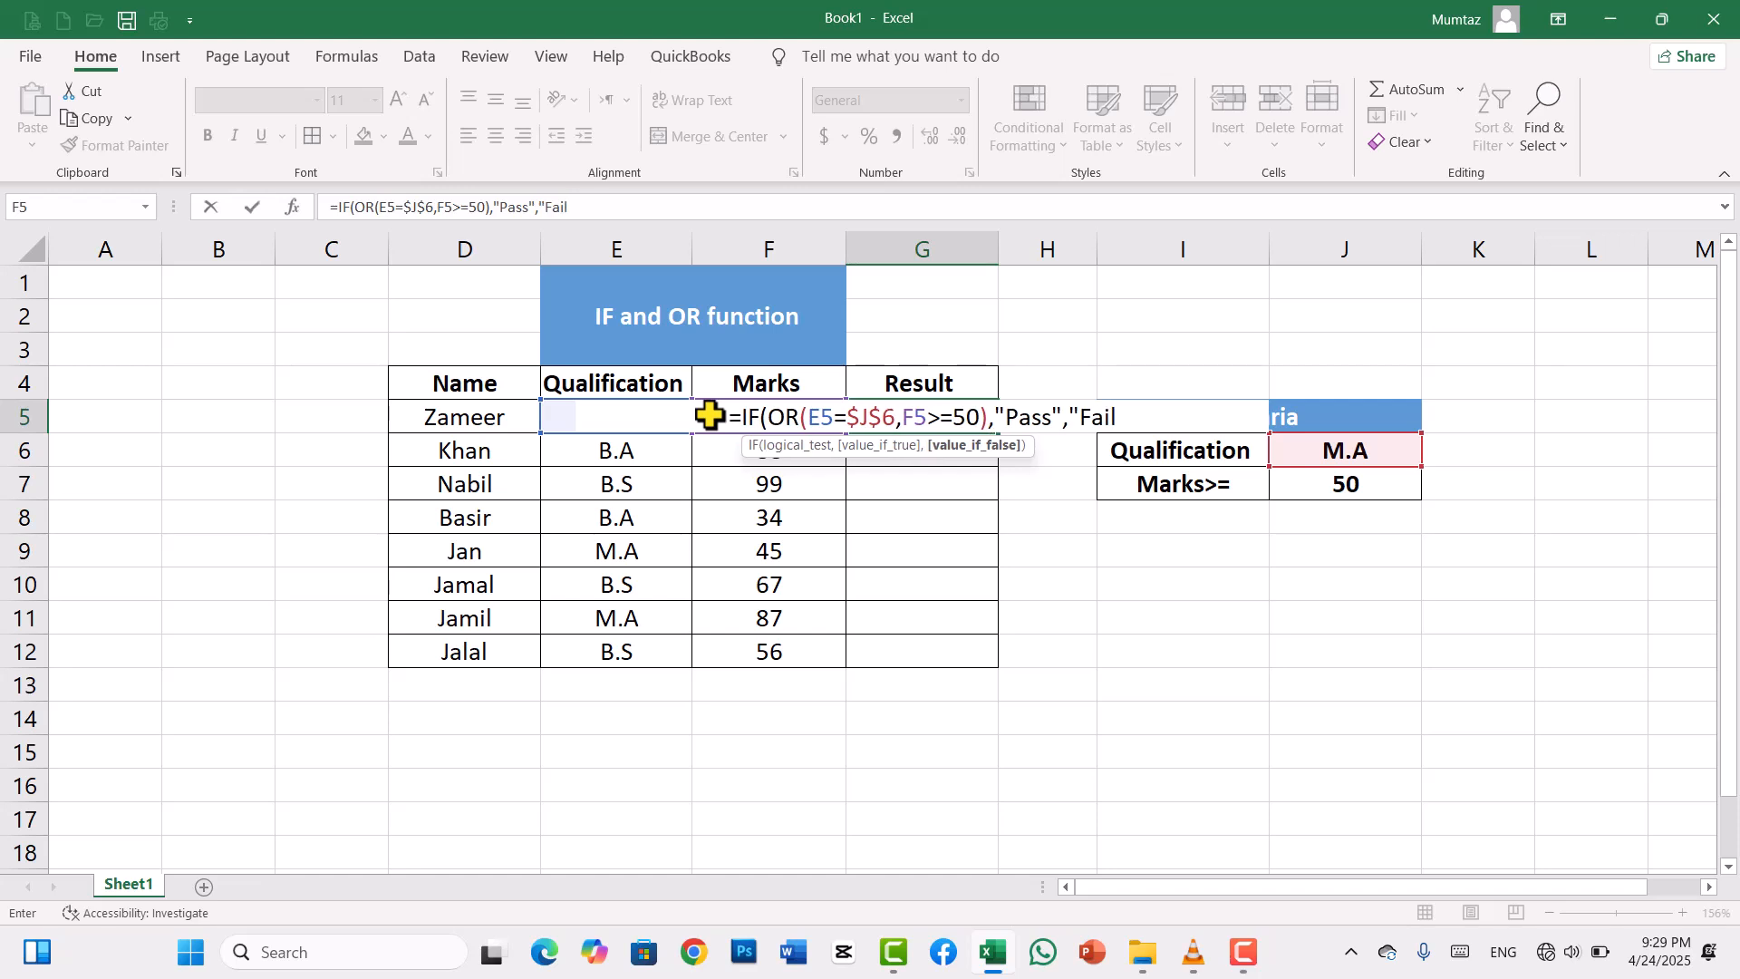
{"action": "type", "text": "\""}
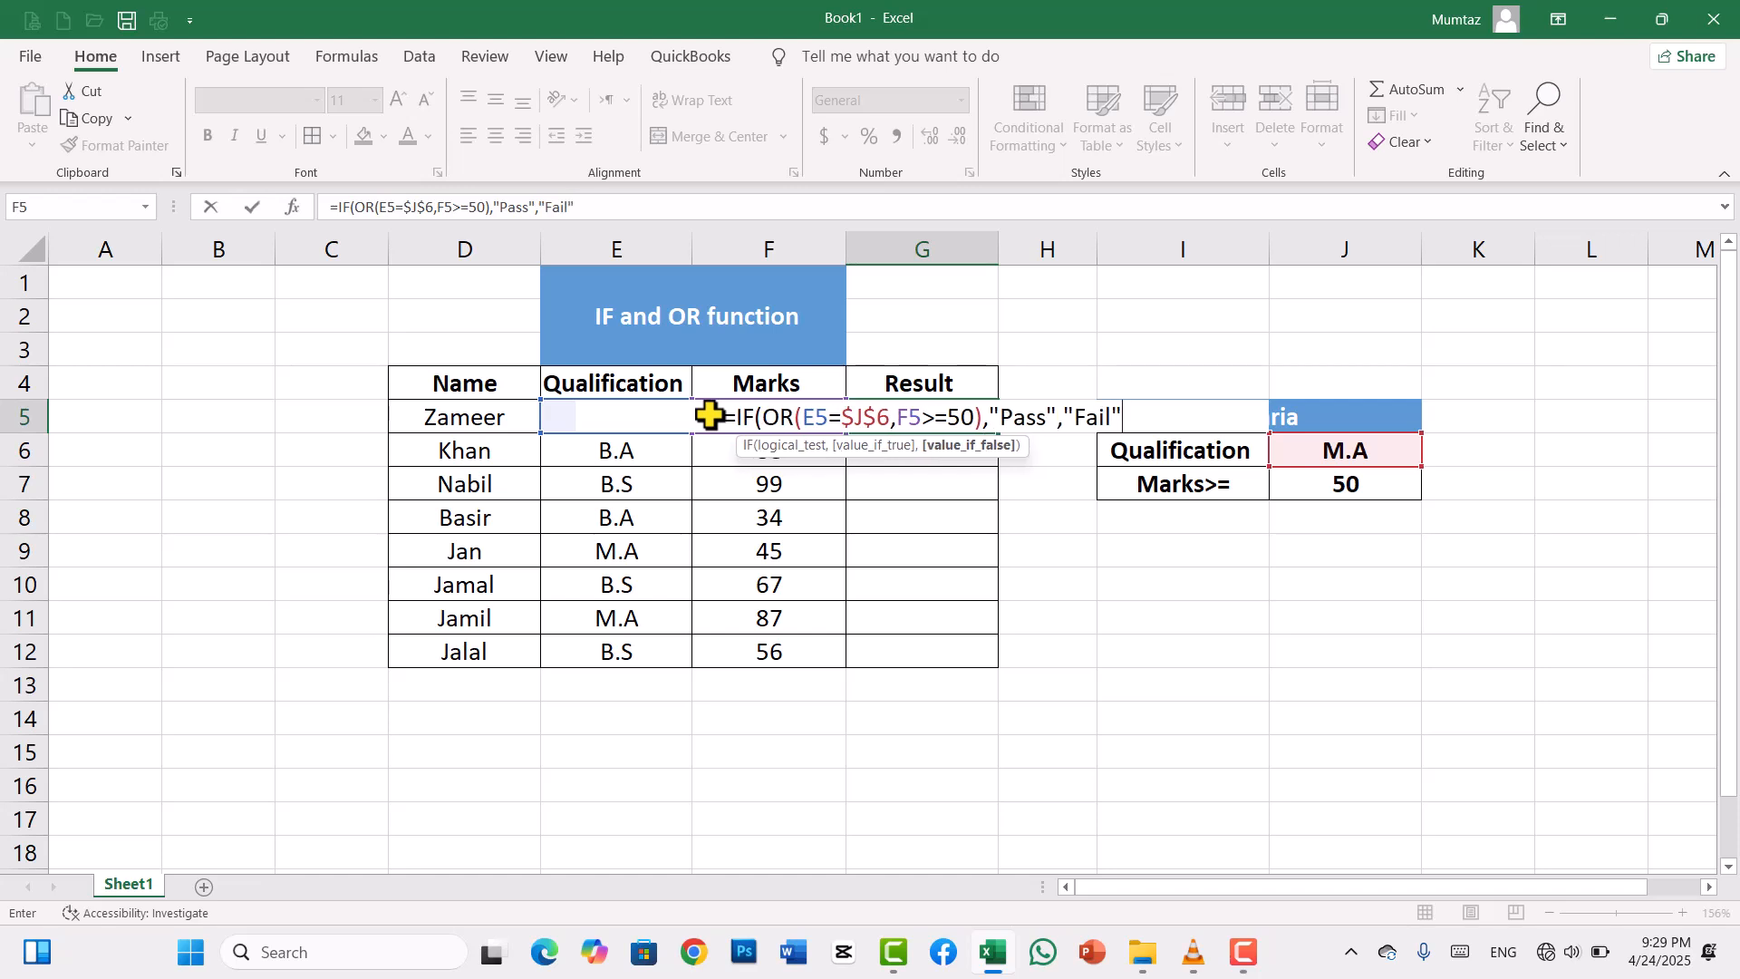
{"action": "type", "text": ")"}
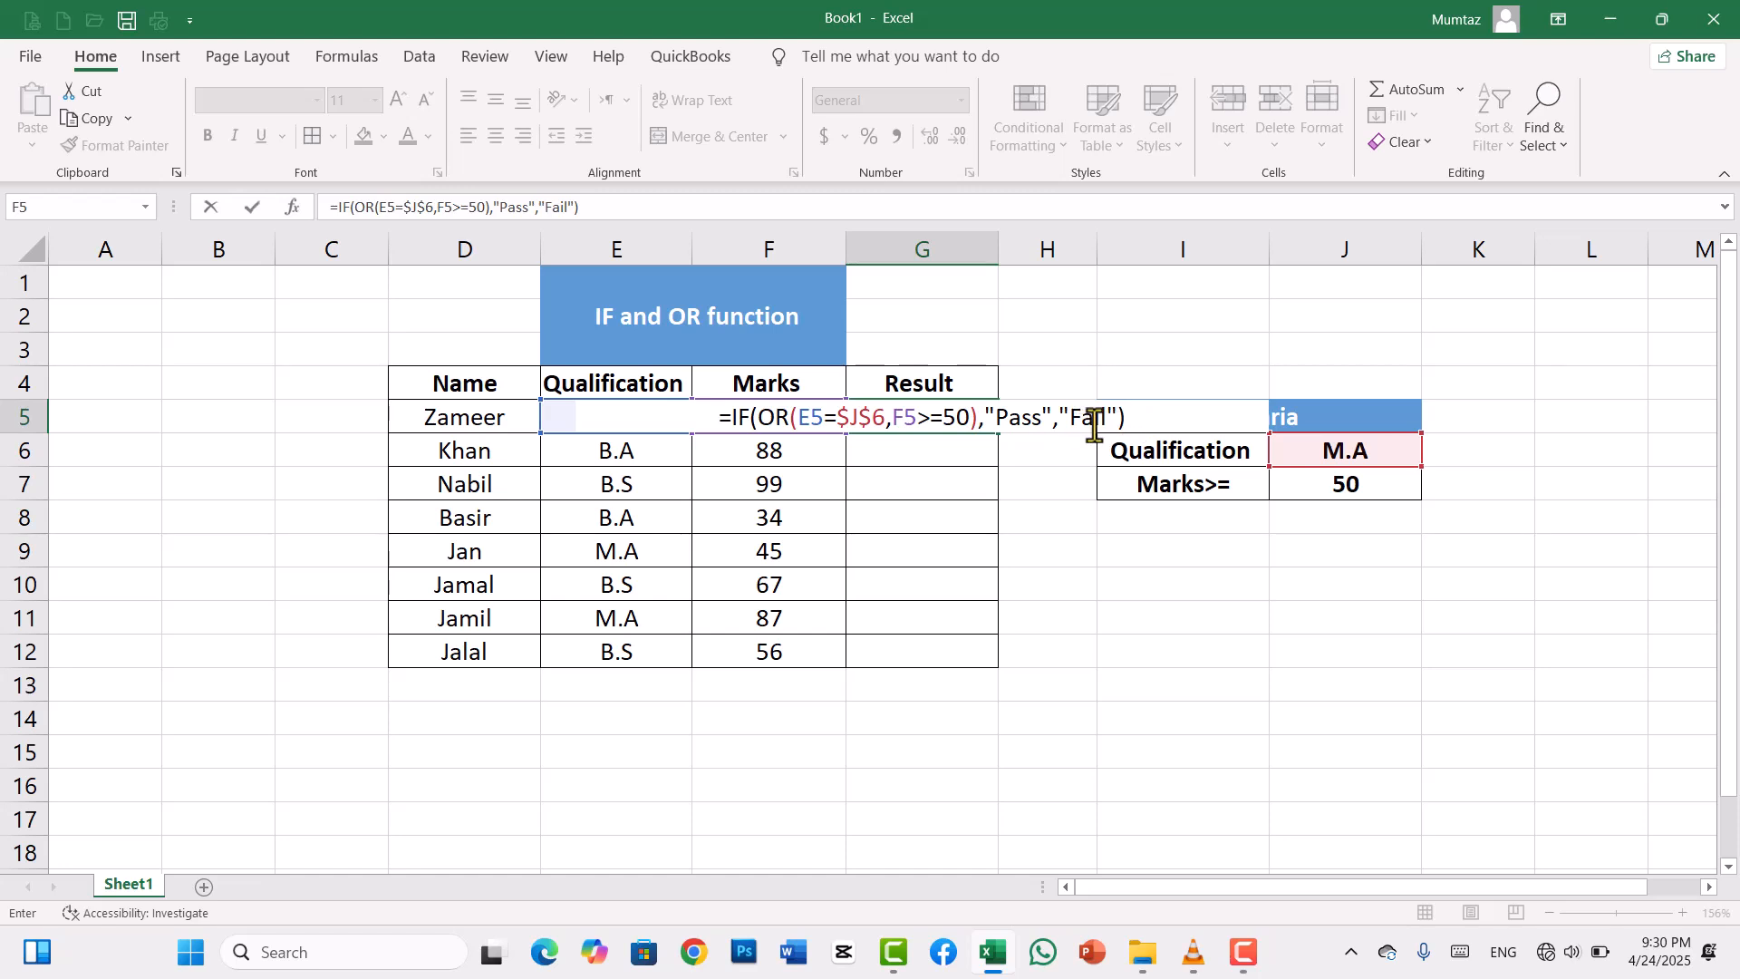
{"action": "key", "text": "Return"}
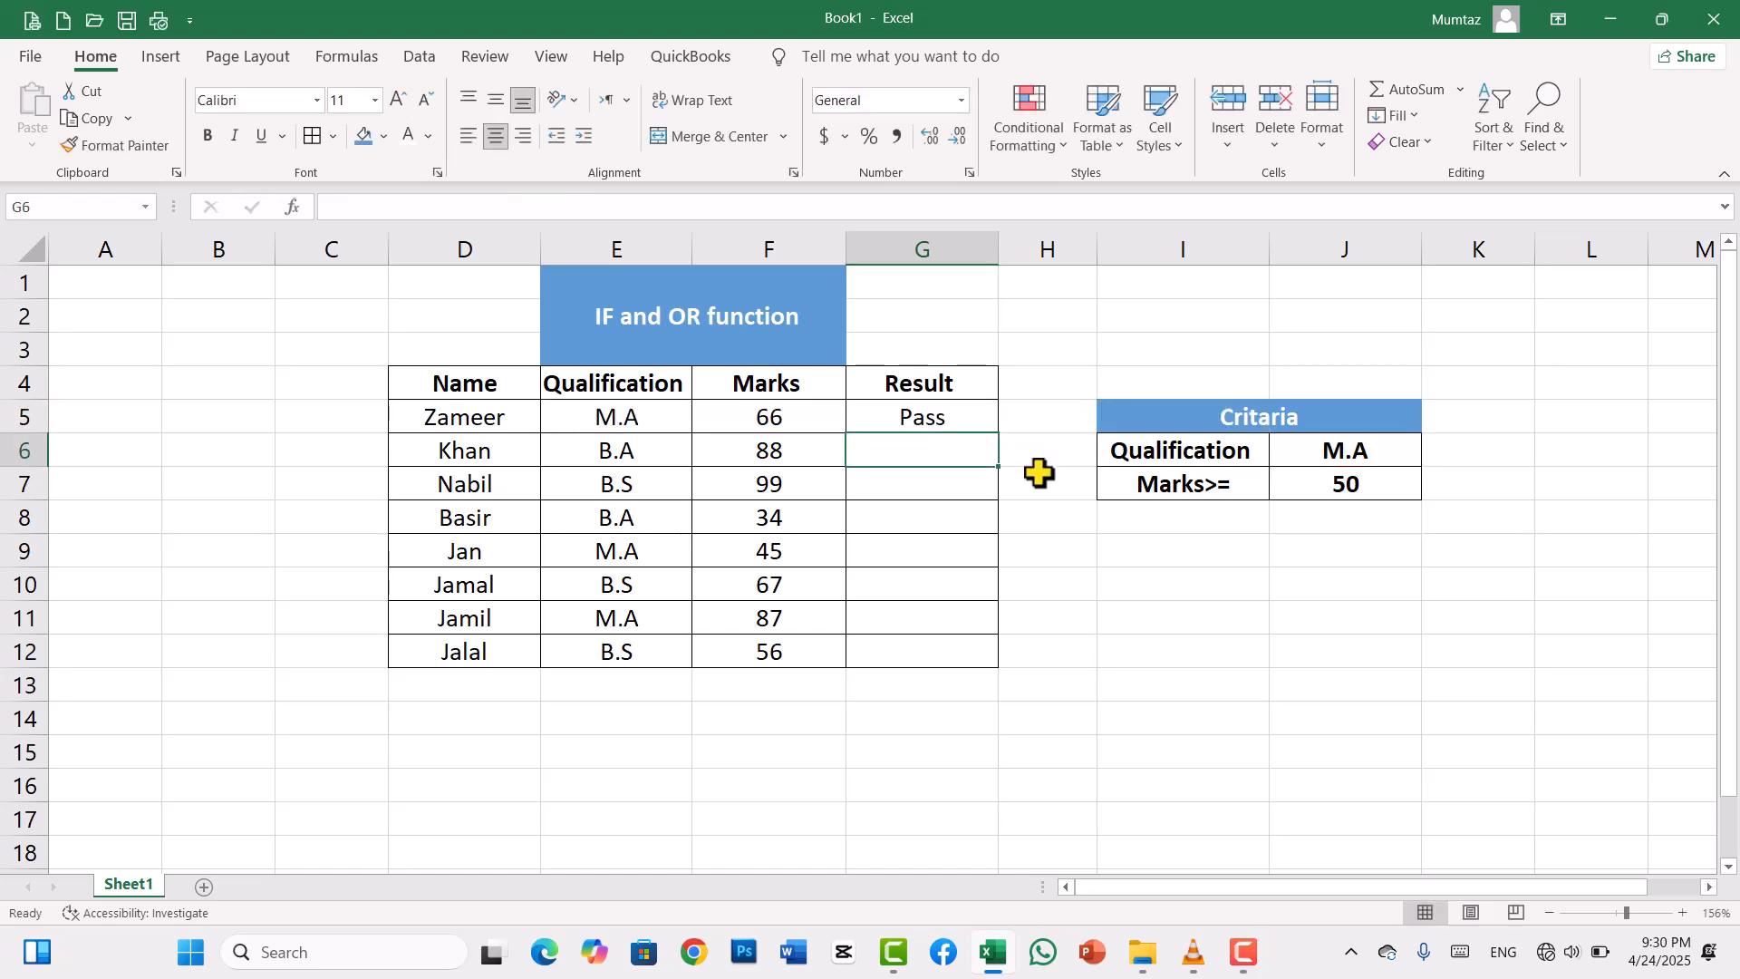
Copy the Result formula from G5 down through G12 and inspect the copied formula in G6.
{"action": "left_click", "coordinate": [931, 418]}
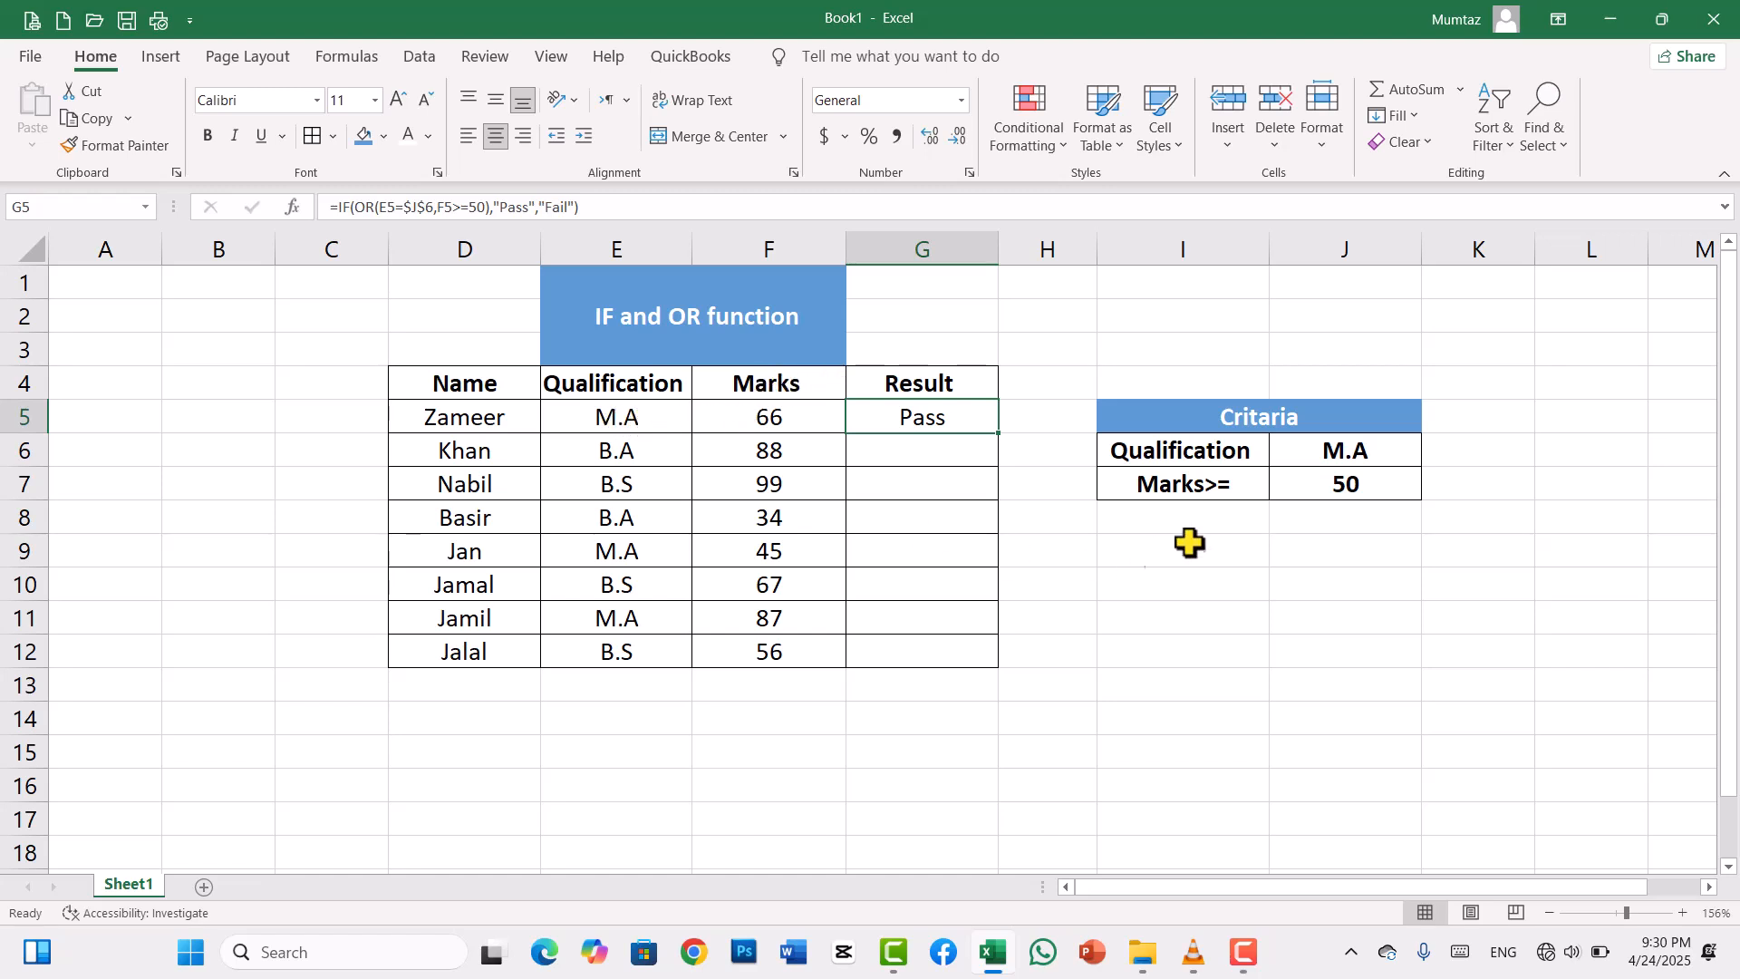
{"action": "left_click", "coordinate": [1244, 952]}
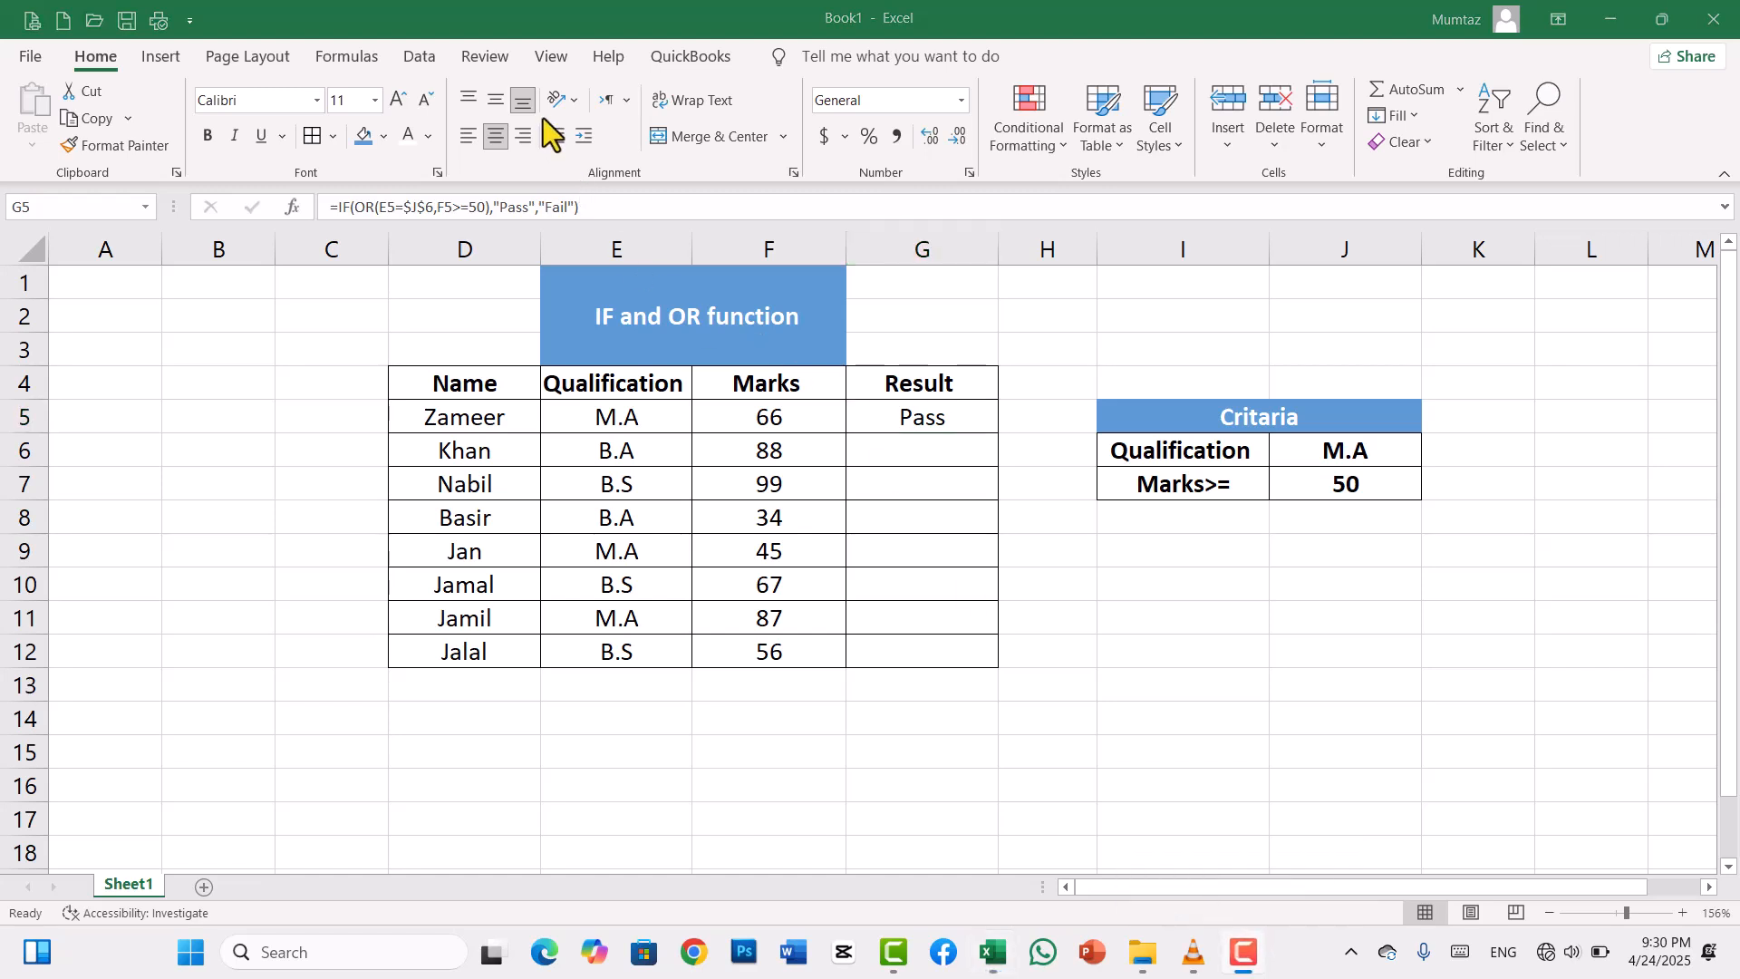
{"action": "left_click", "coordinate": [932, 406]}
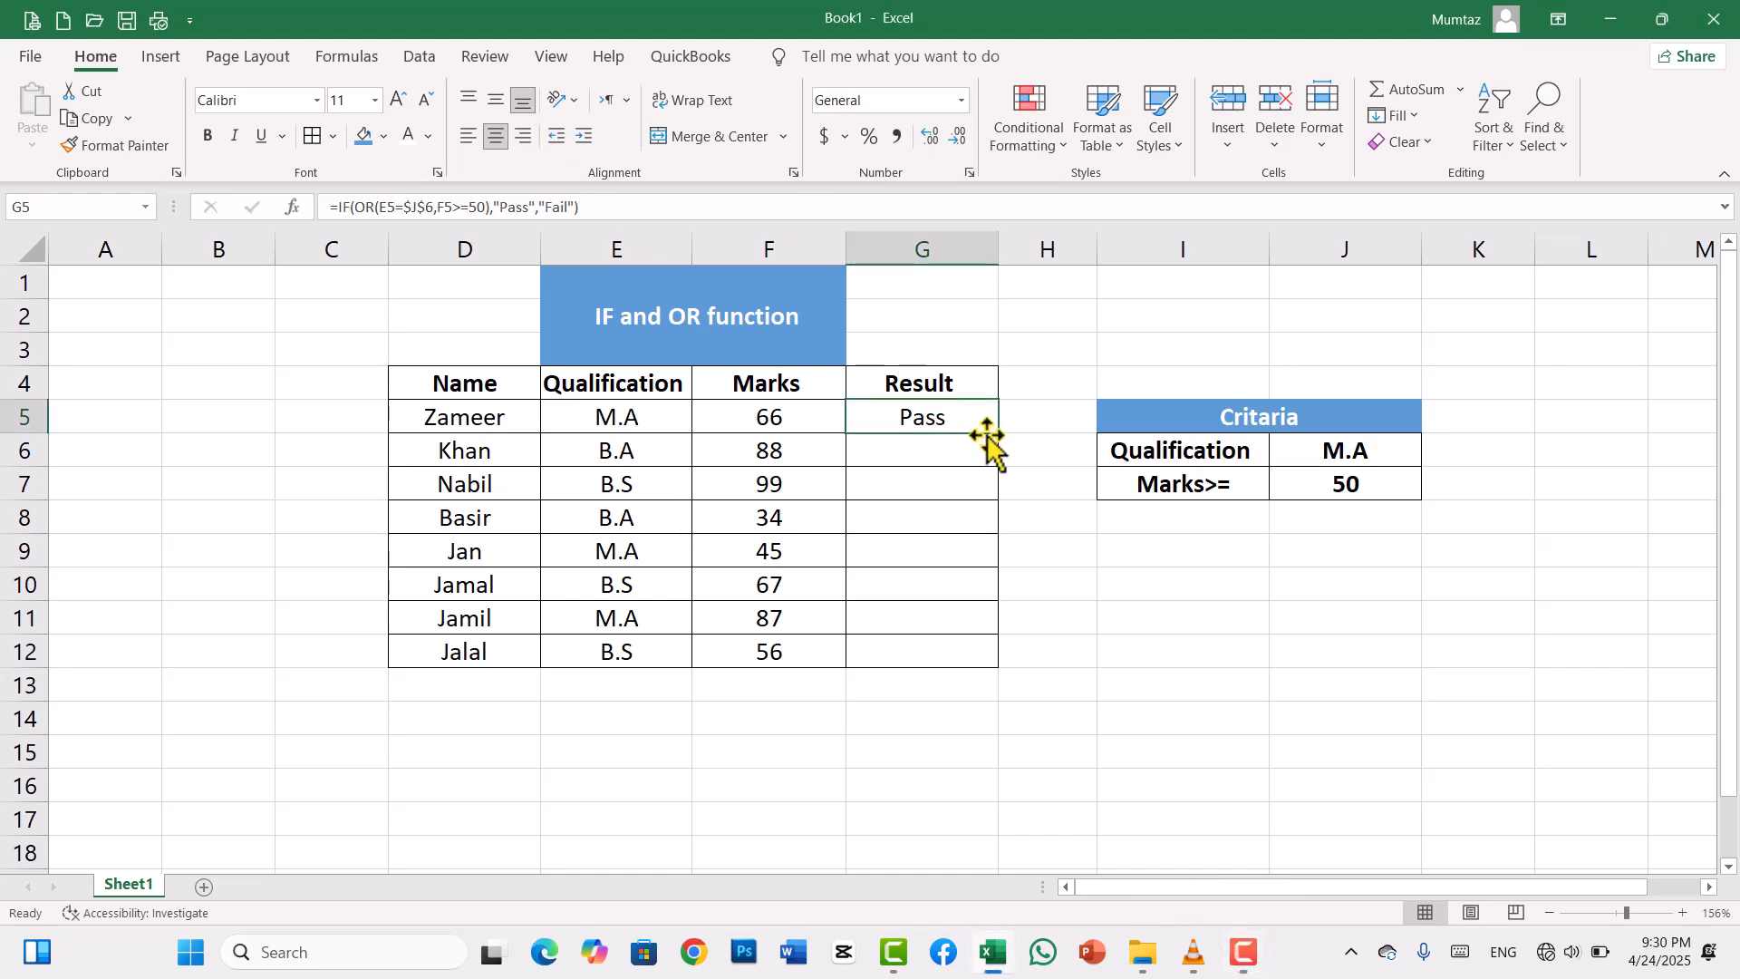
{"action": "left_click_drag", "start_coordinate": [998, 433], "coordinate": [998, 661]}
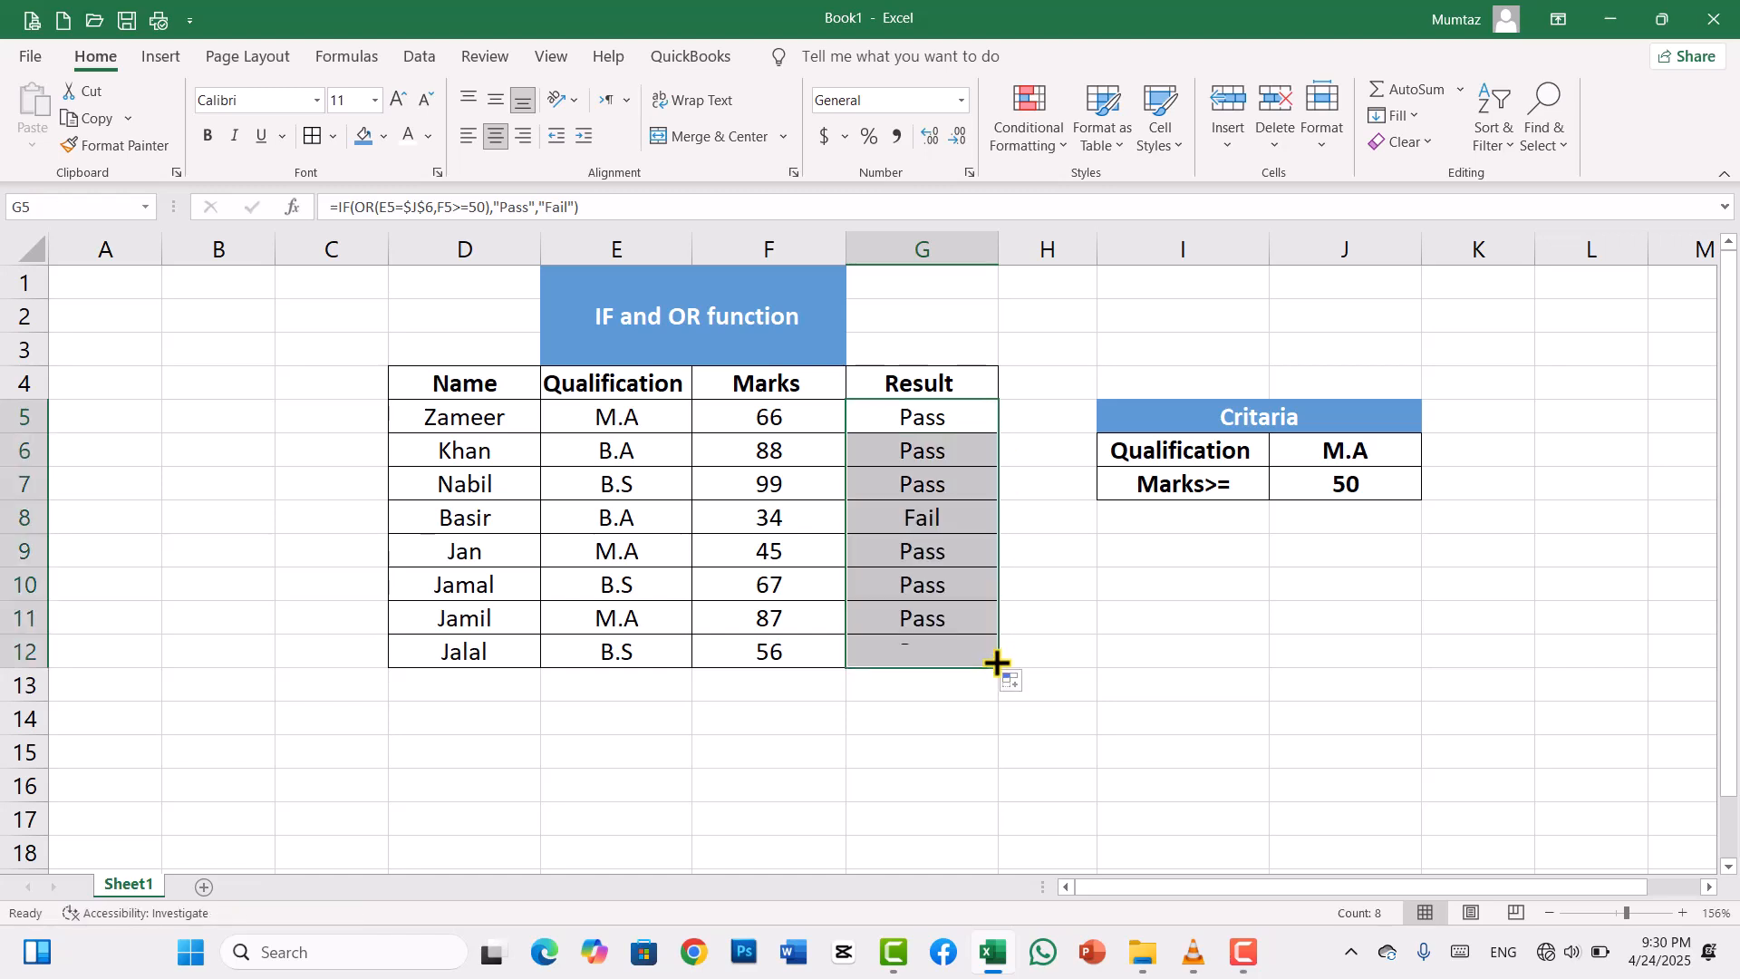
{"action": "left_click", "coordinate": [1107, 628]}
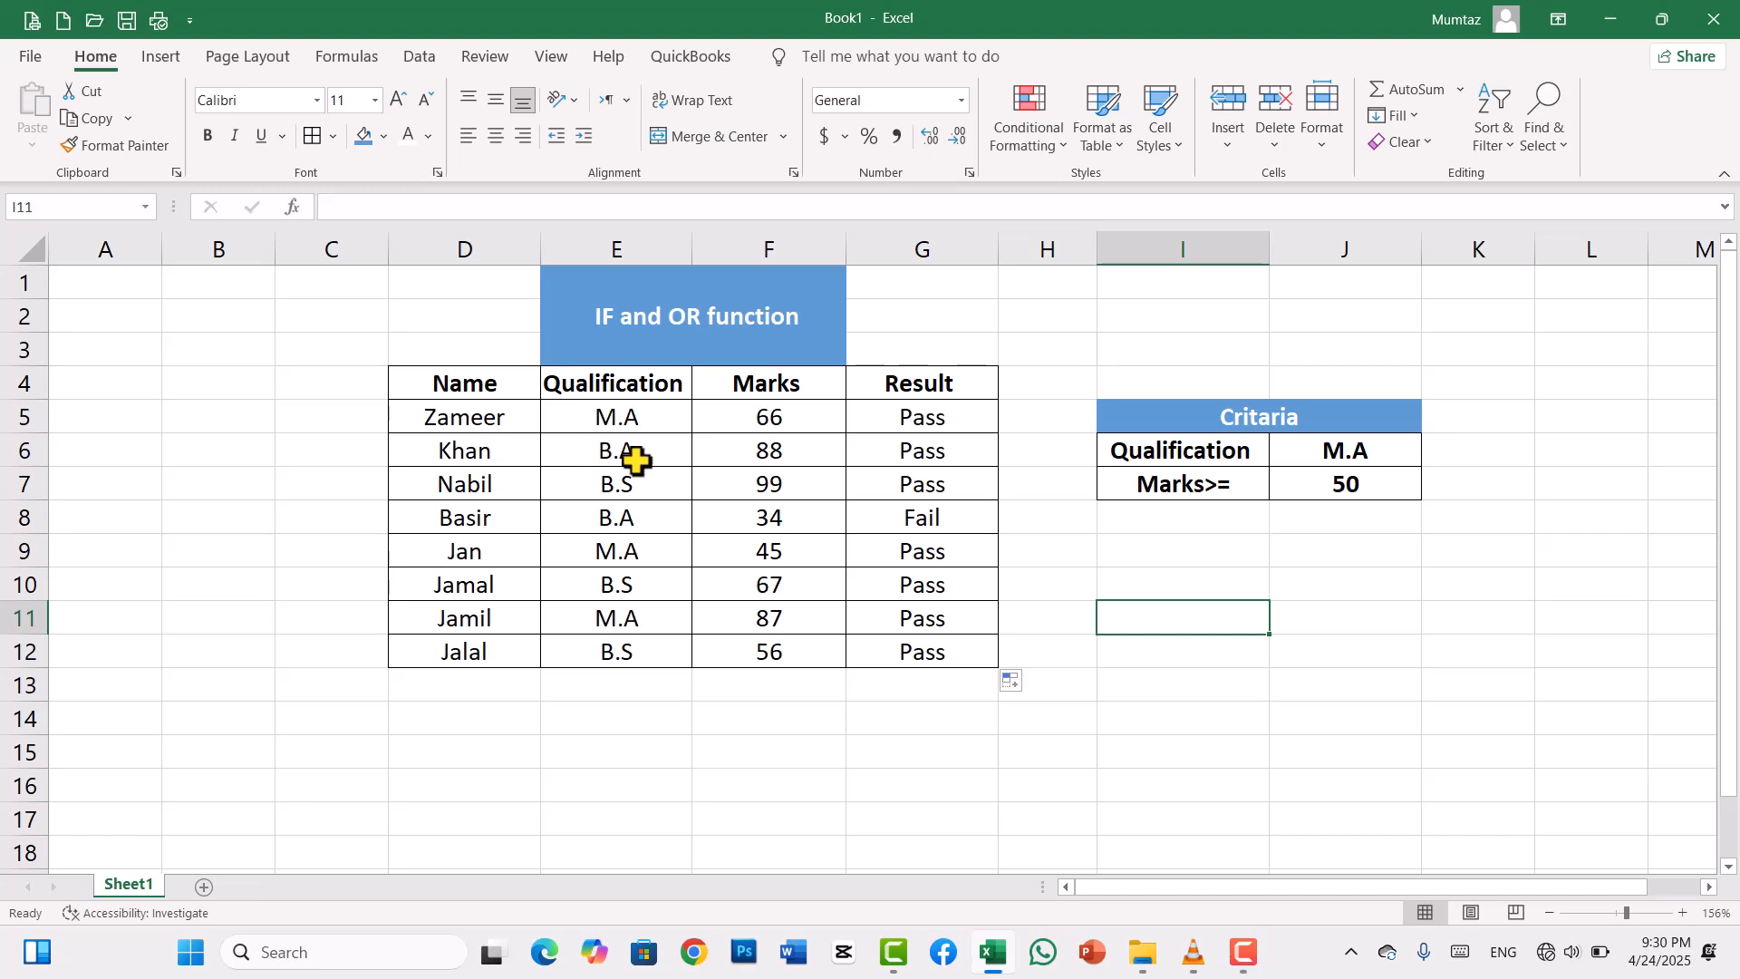
{"action": "left_click", "coordinate": [906, 458]}
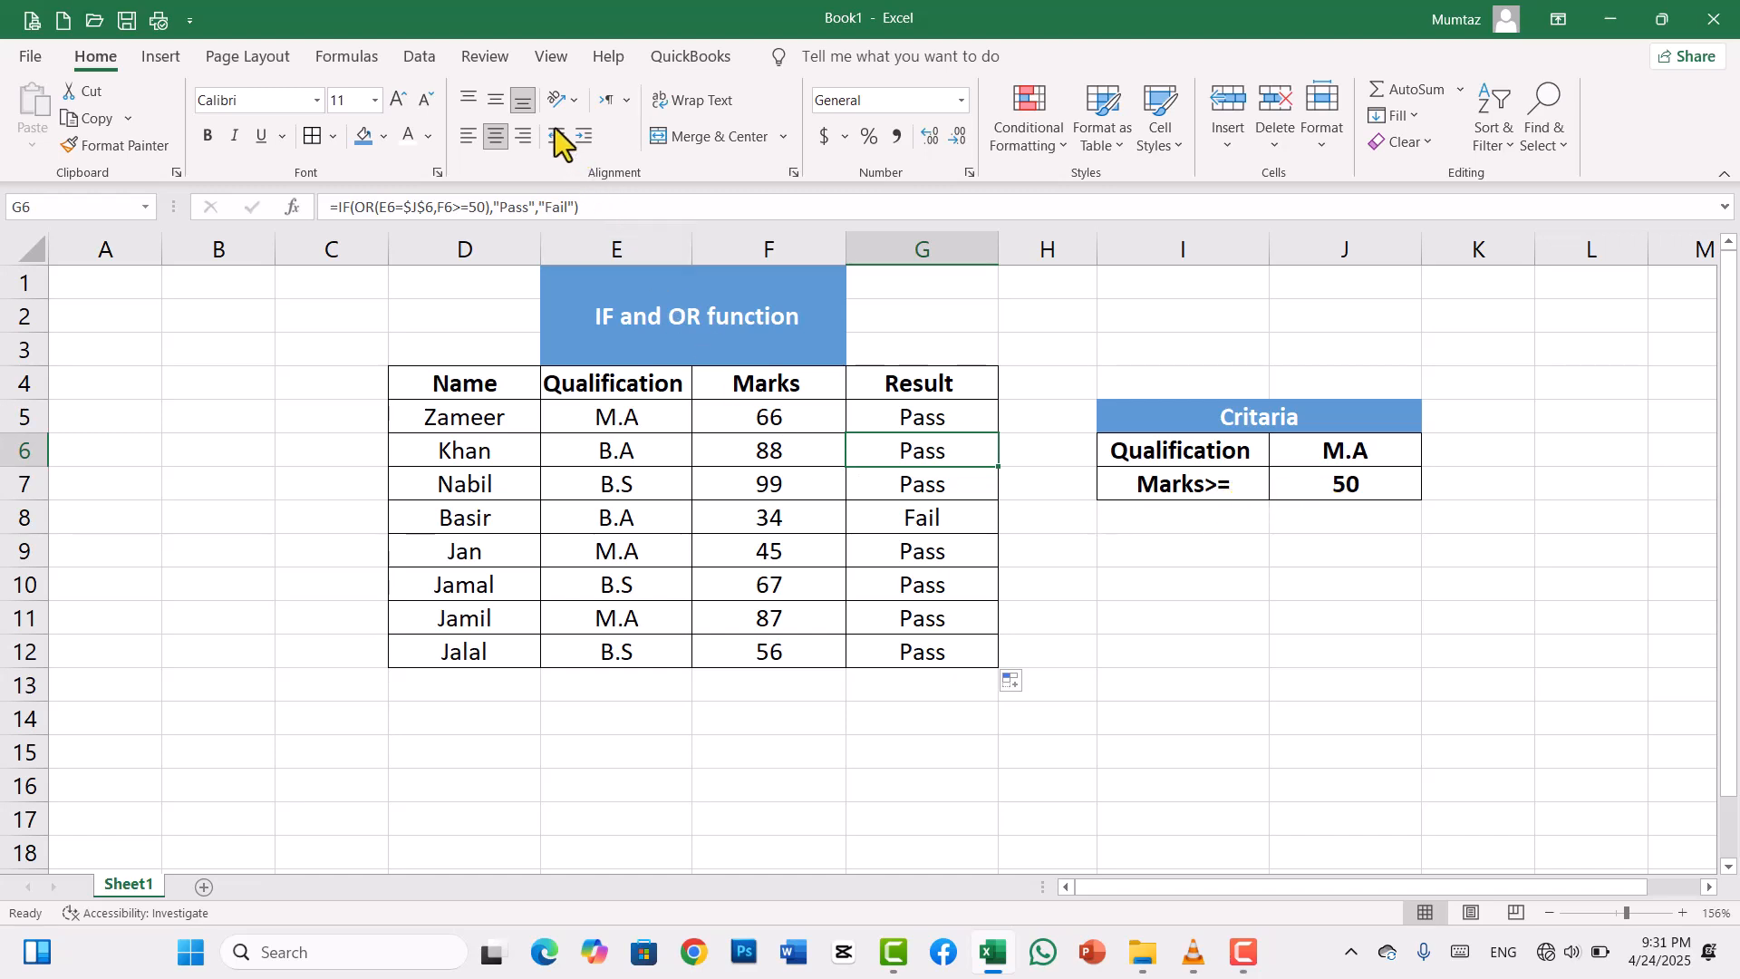
{"action": "key", "text": "F10"}
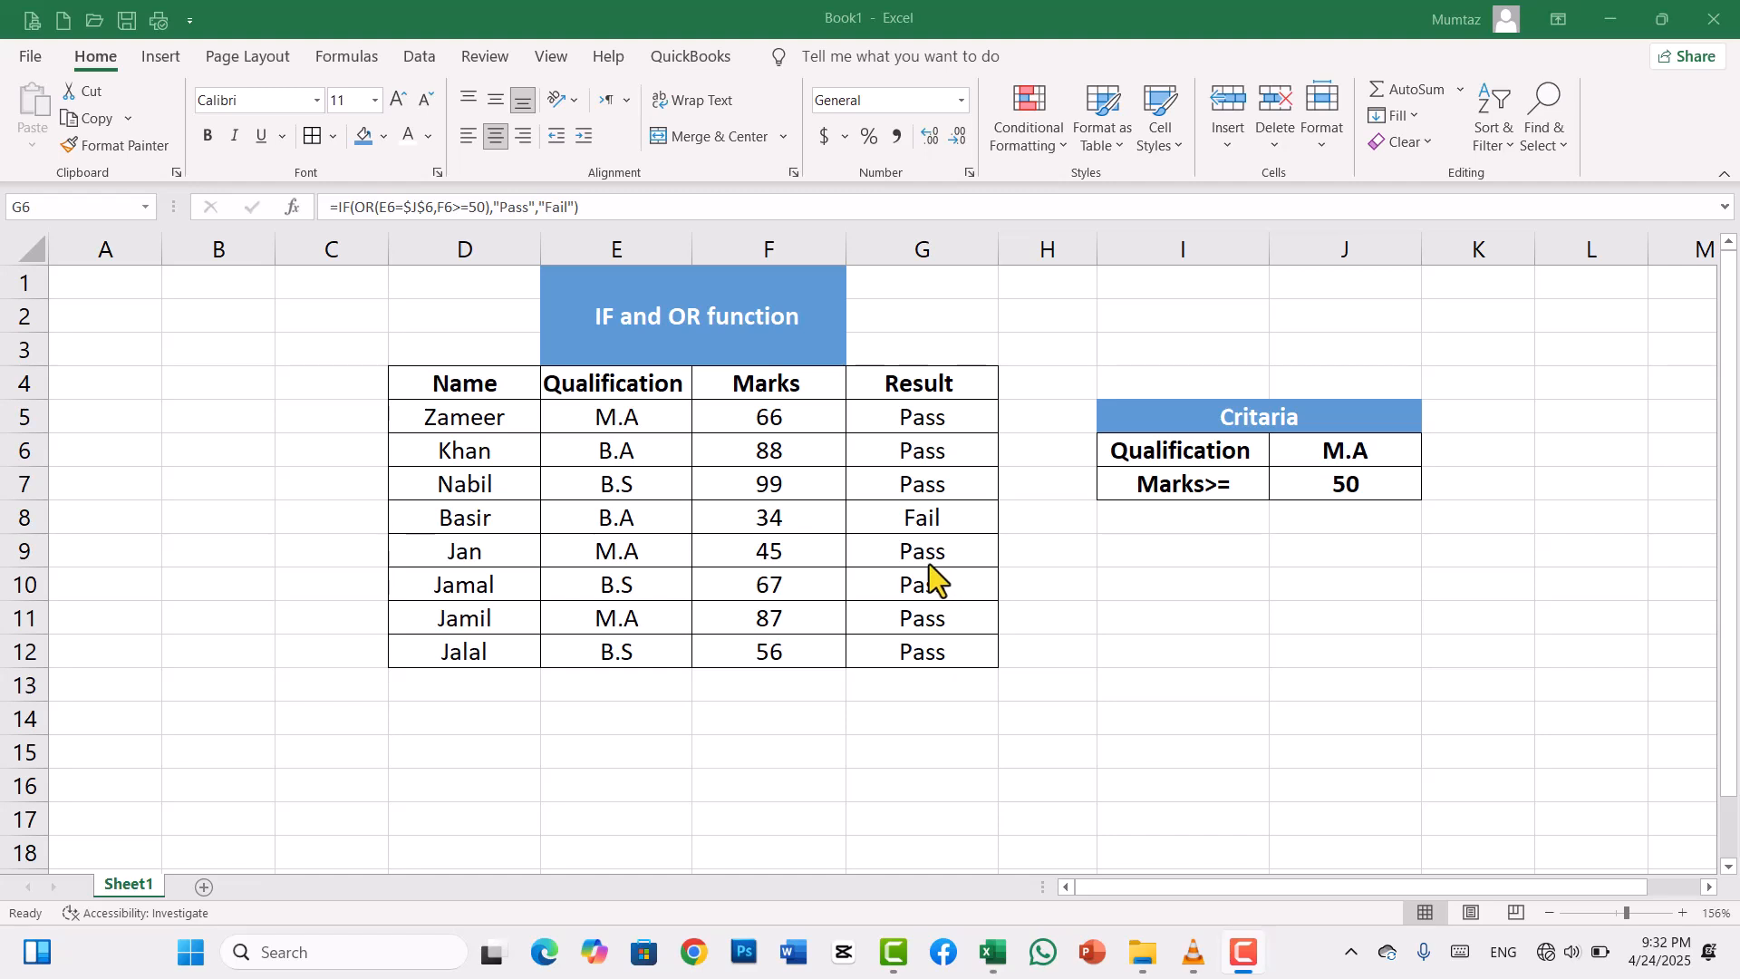
Change the qualification in E9 to B.A.
{"action": "left_click", "coordinate": [649, 550]}
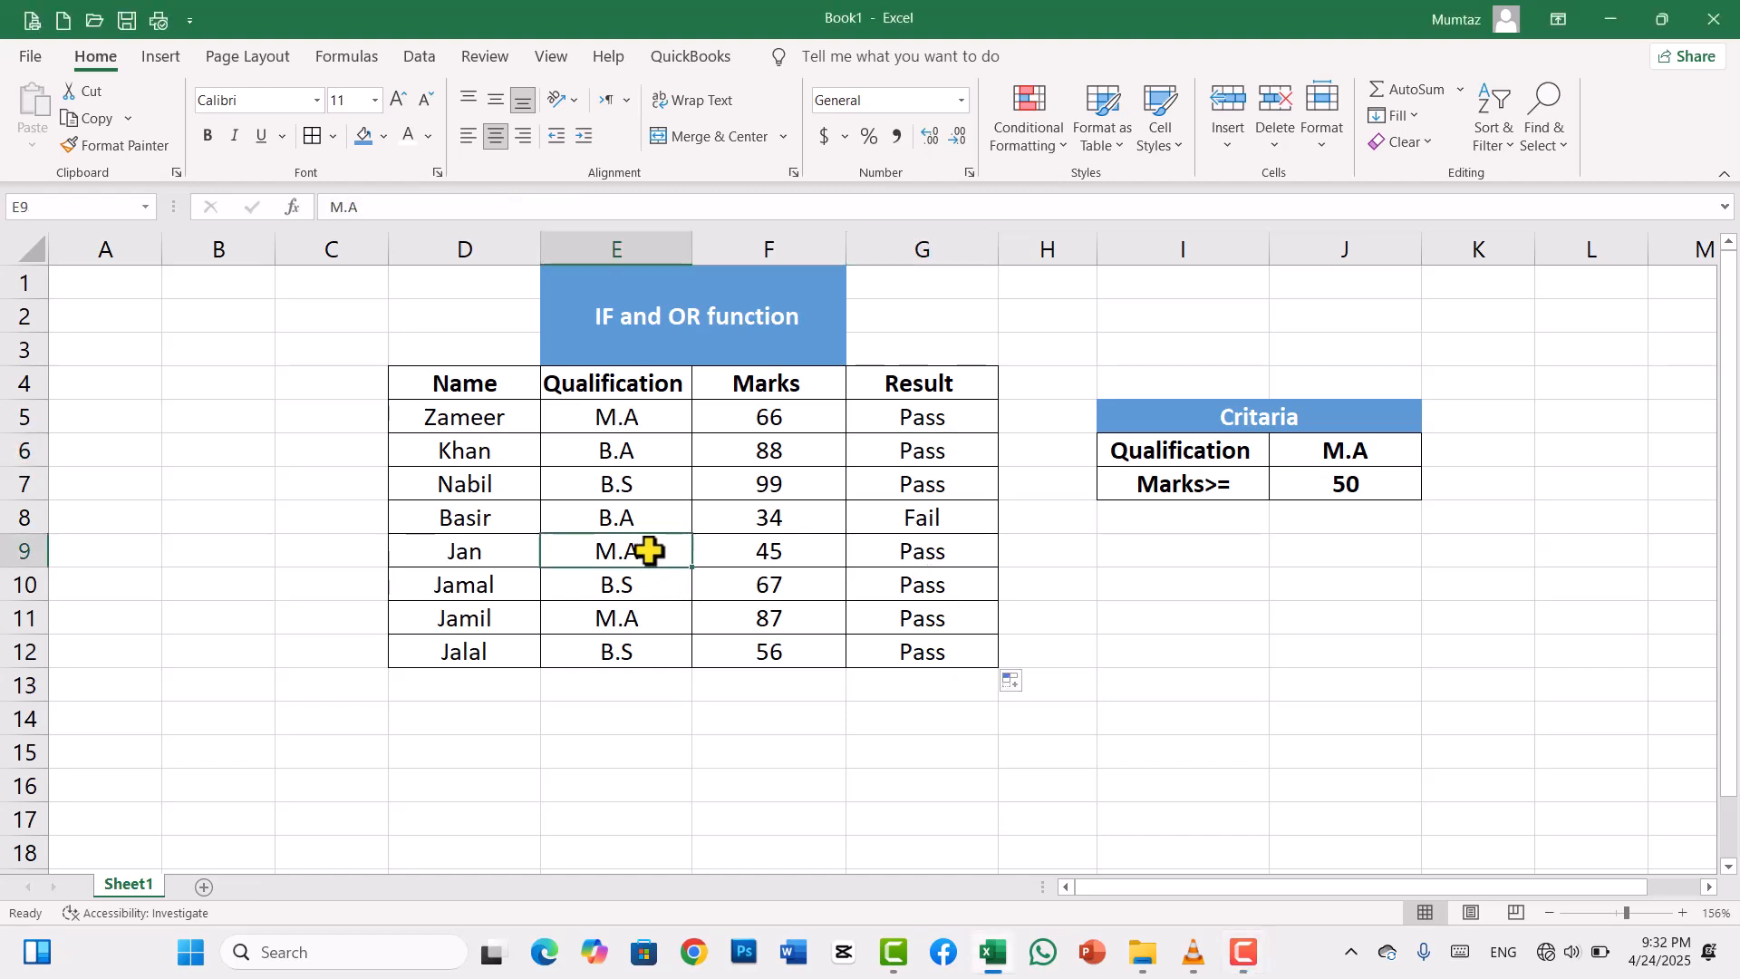
{"action": "key", "text": "BackSpace"}
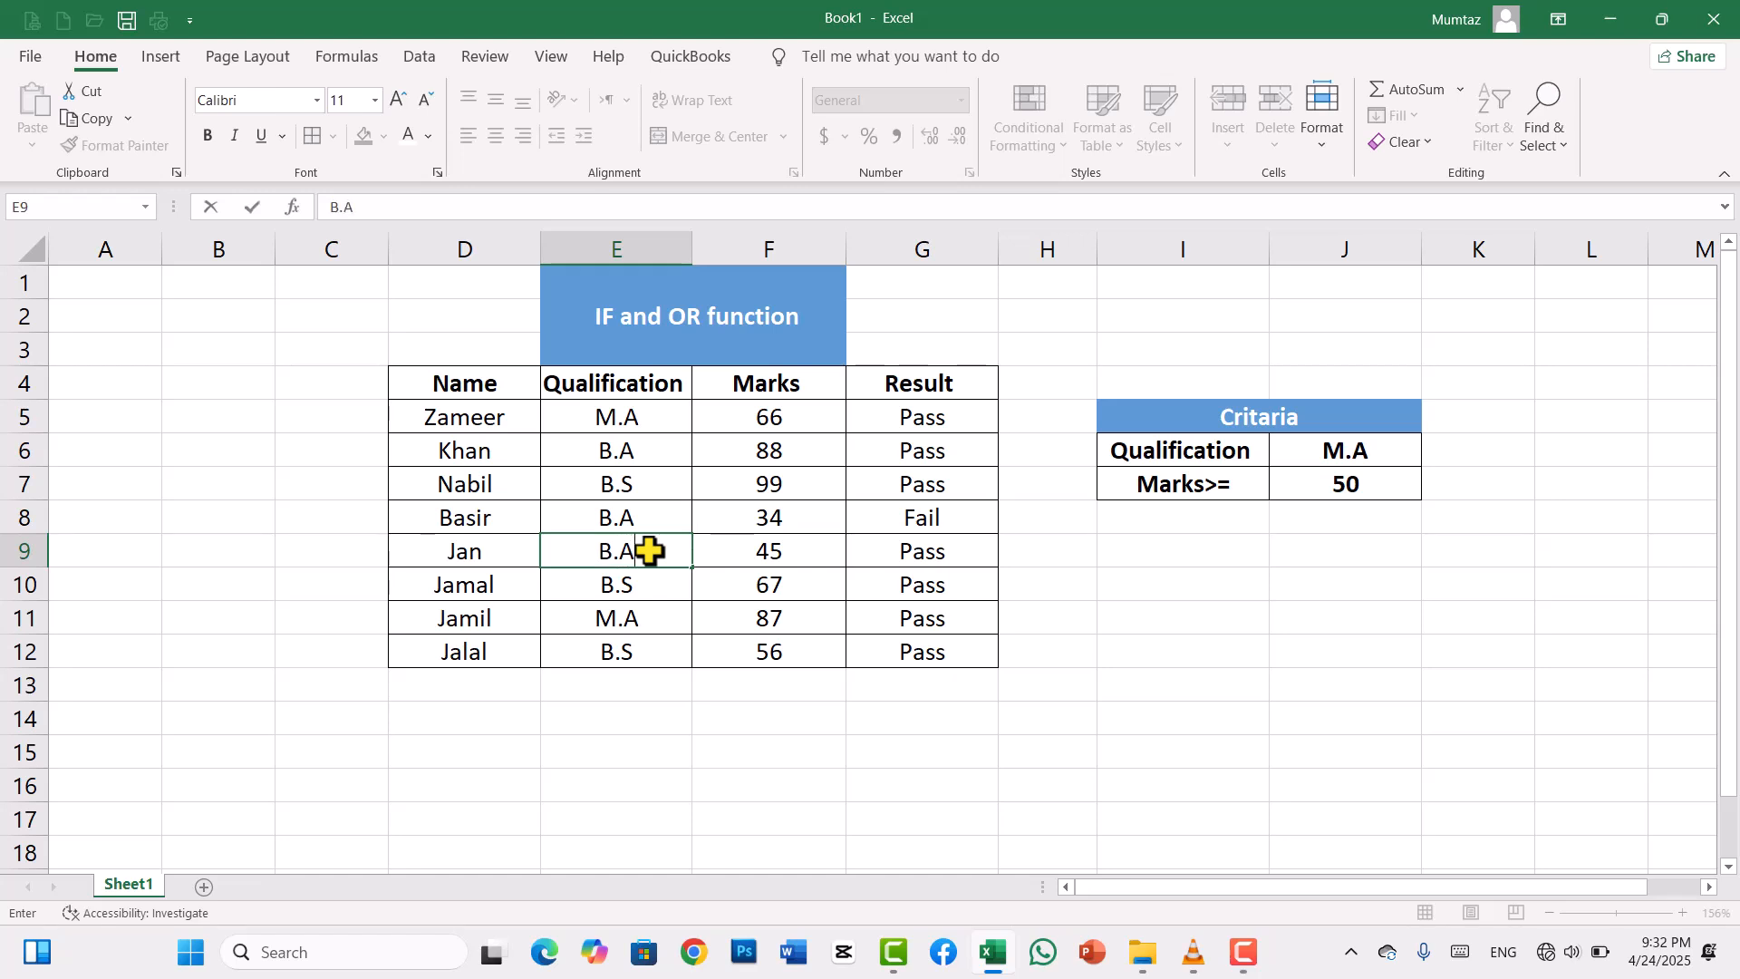
{"action": "key", "text": "Return"}
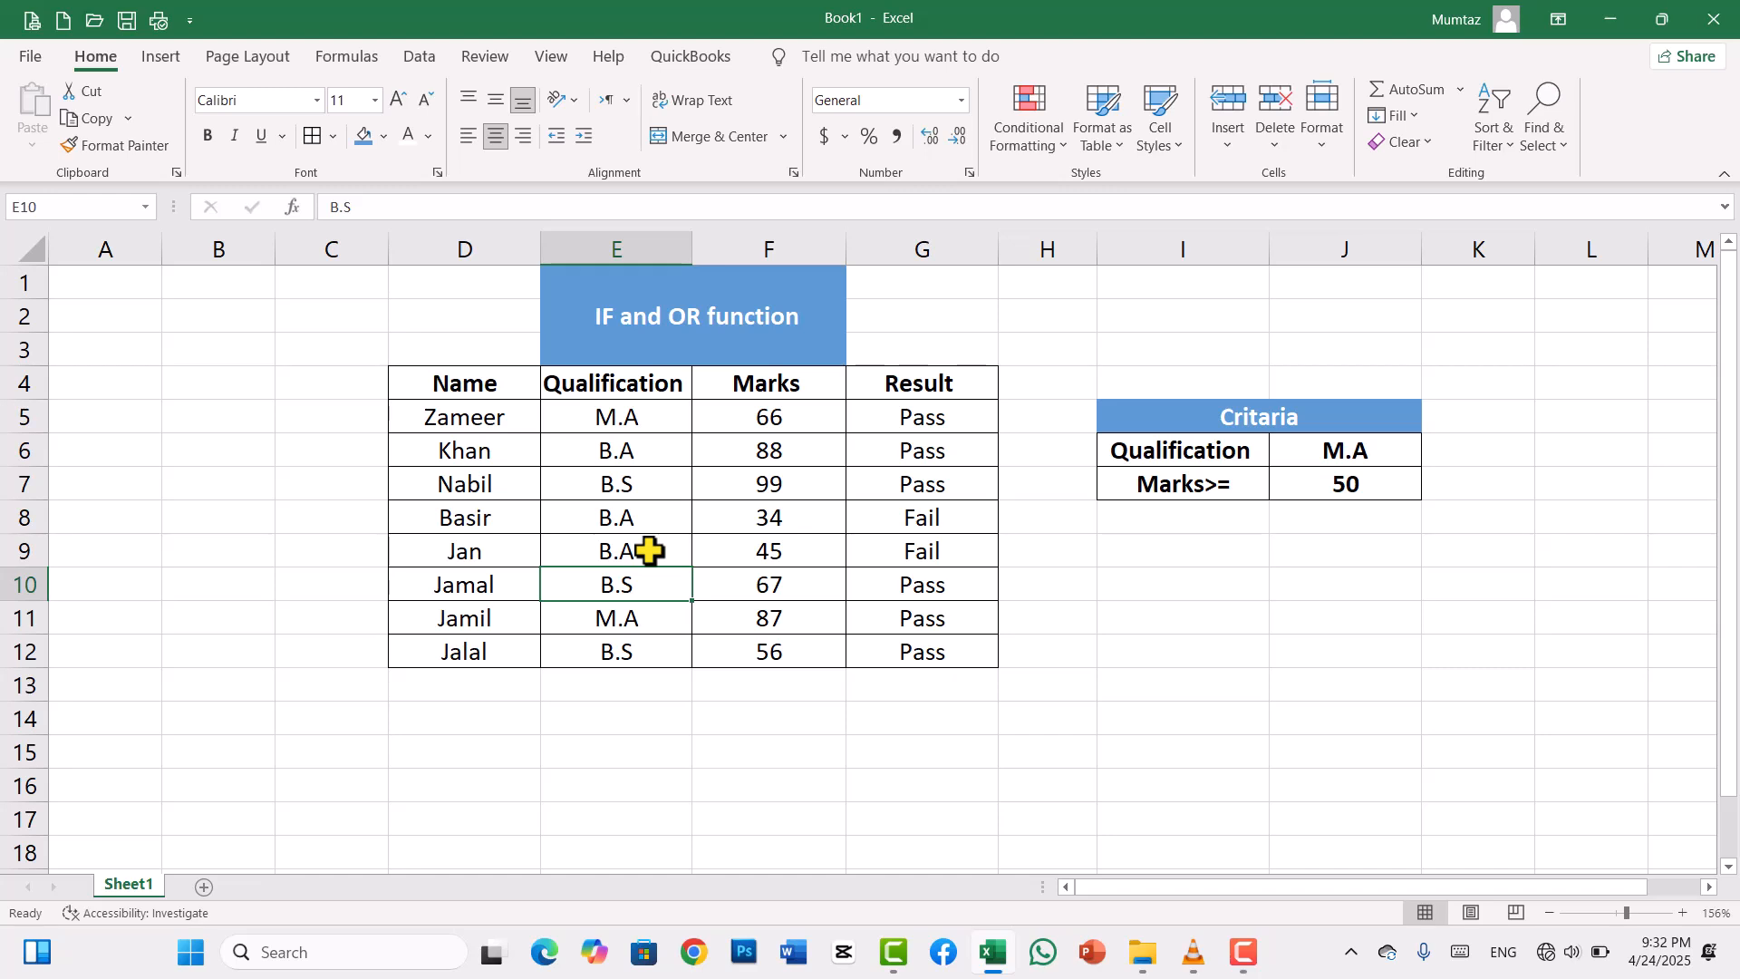
Examine the qualification, marks and result formula in row 9, and the qualification in E5.
{"action": "left_click", "coordinate": [649, 550]}
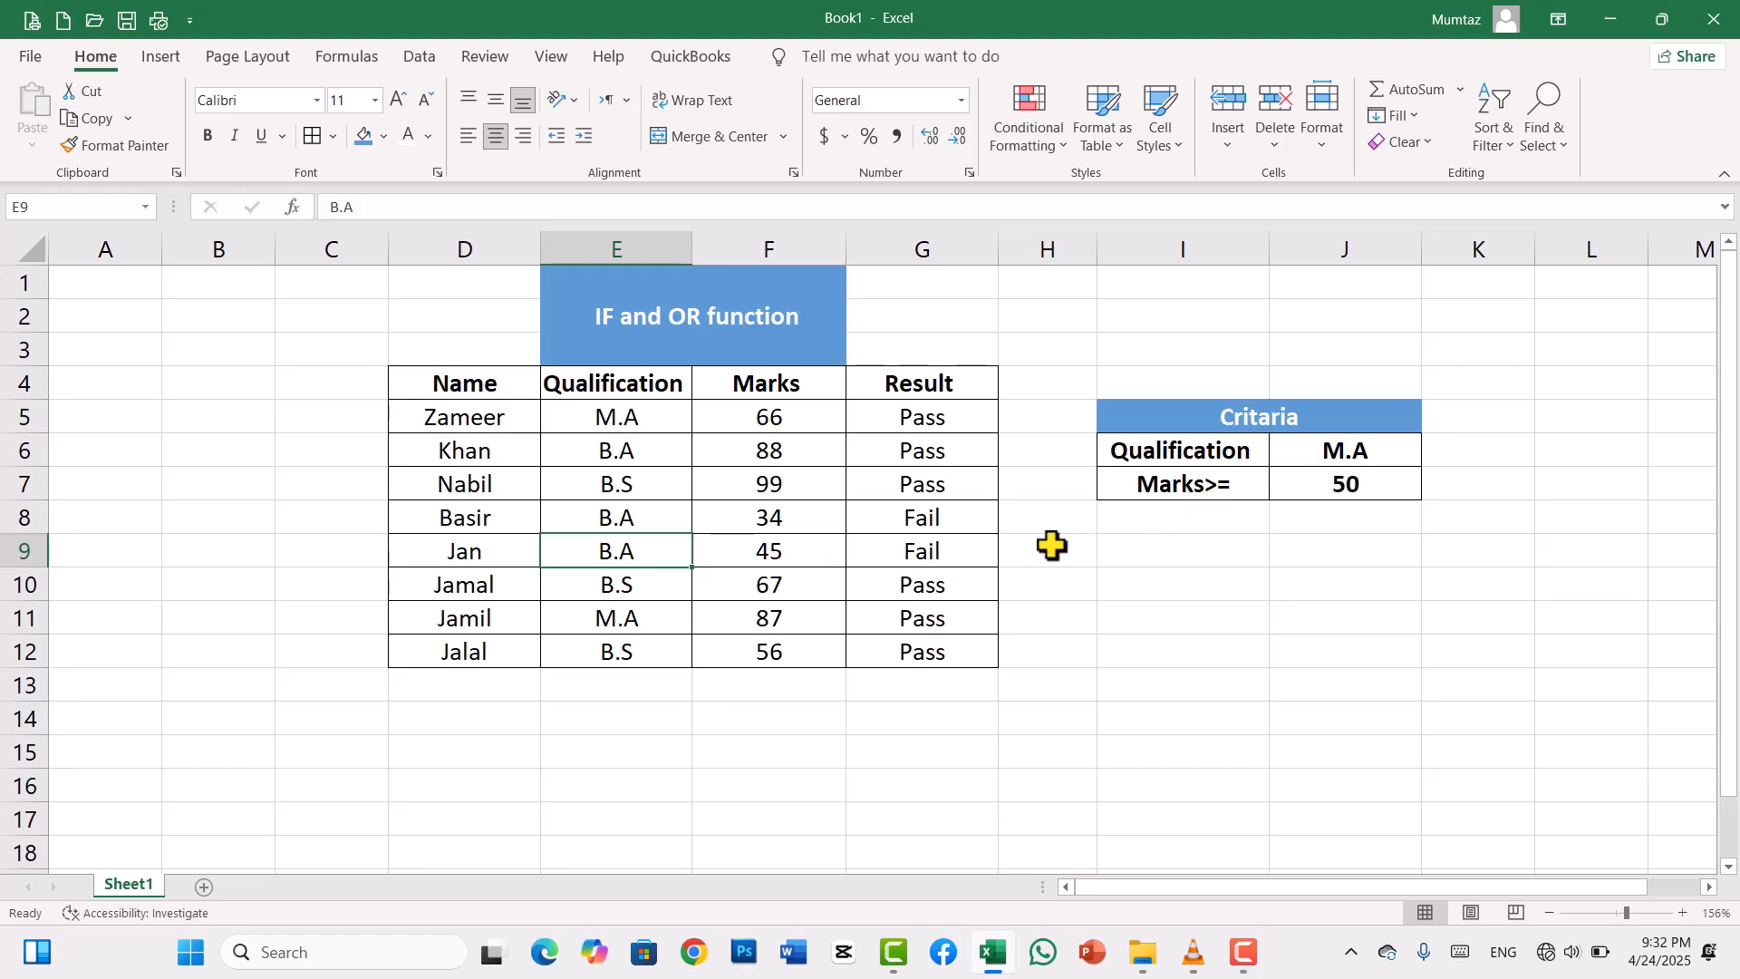
{"action": "left_click", "coordinate": [773, 556]}
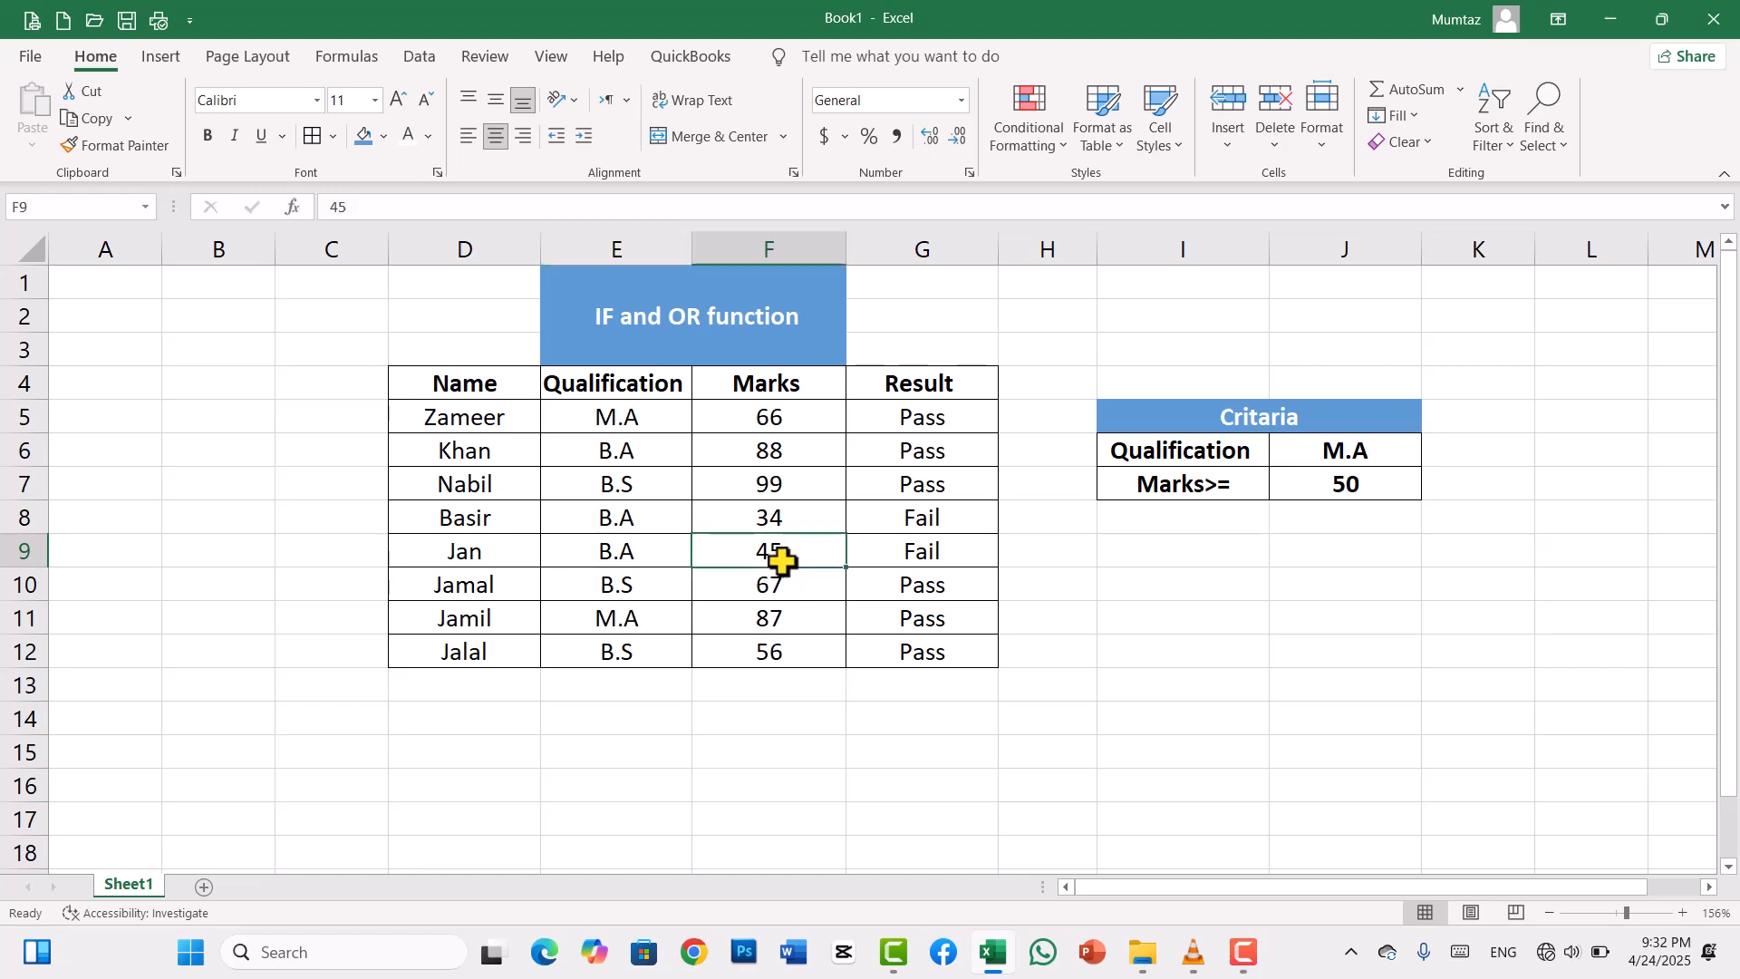
{"action": "left_click", "coordinate": [913, 559]}
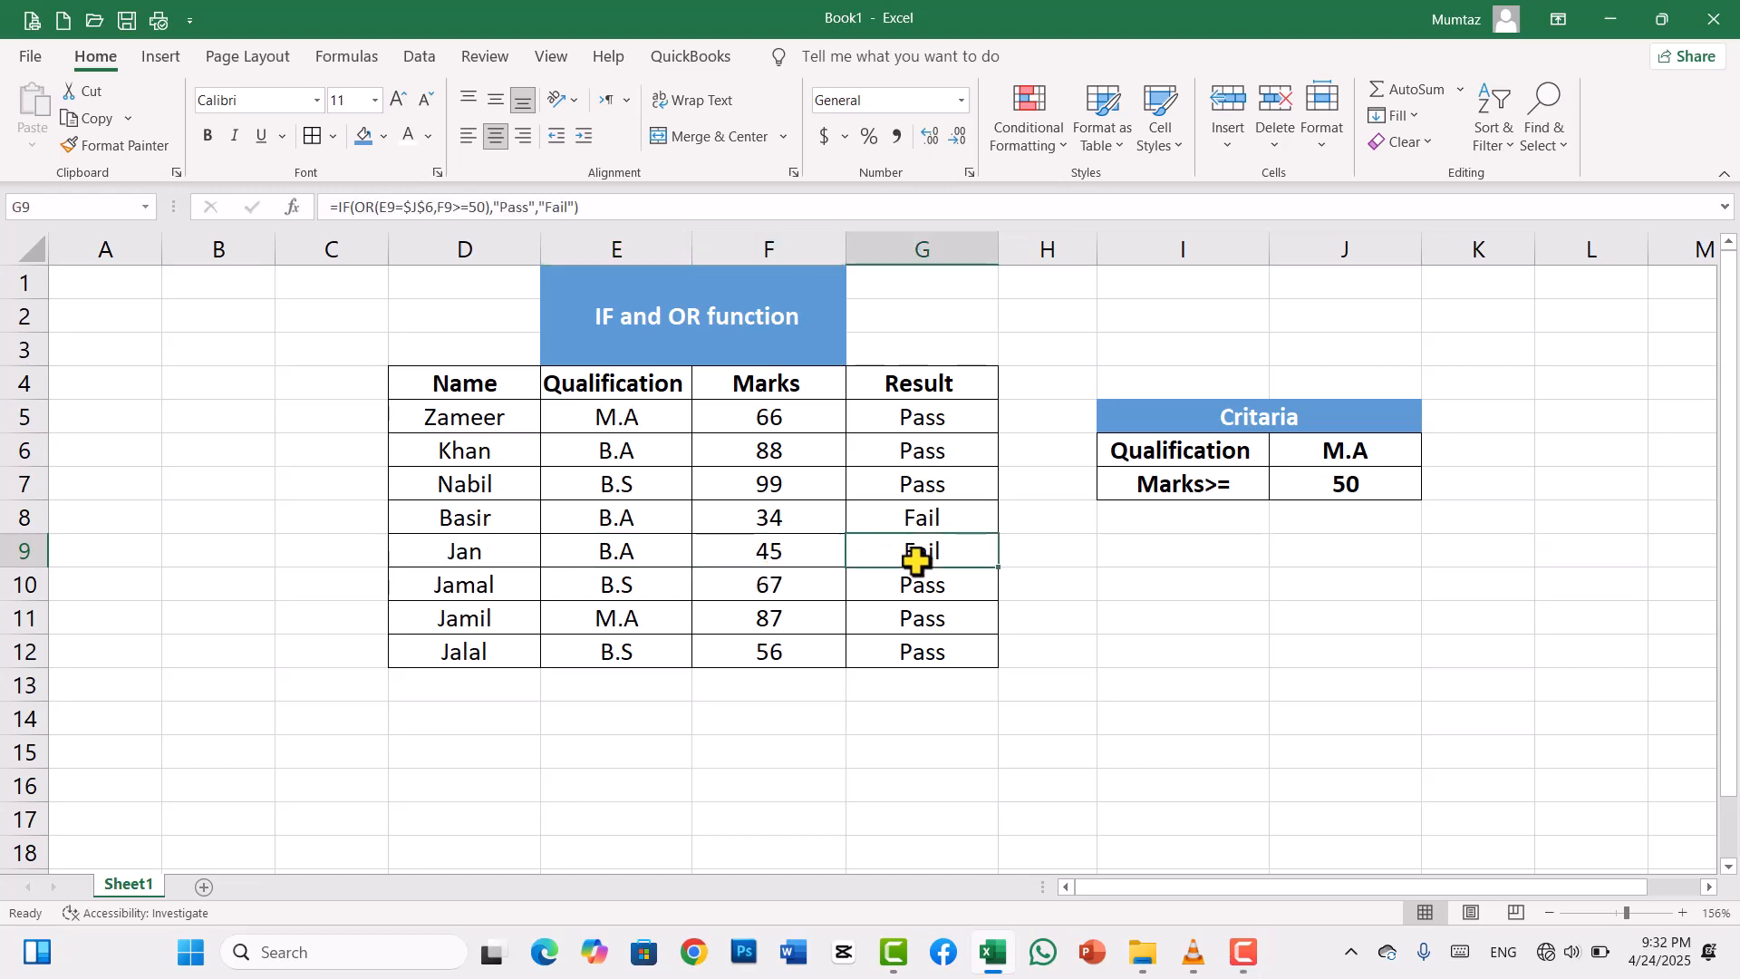
{"action": "left_click", "coordinate": [841, 745]}
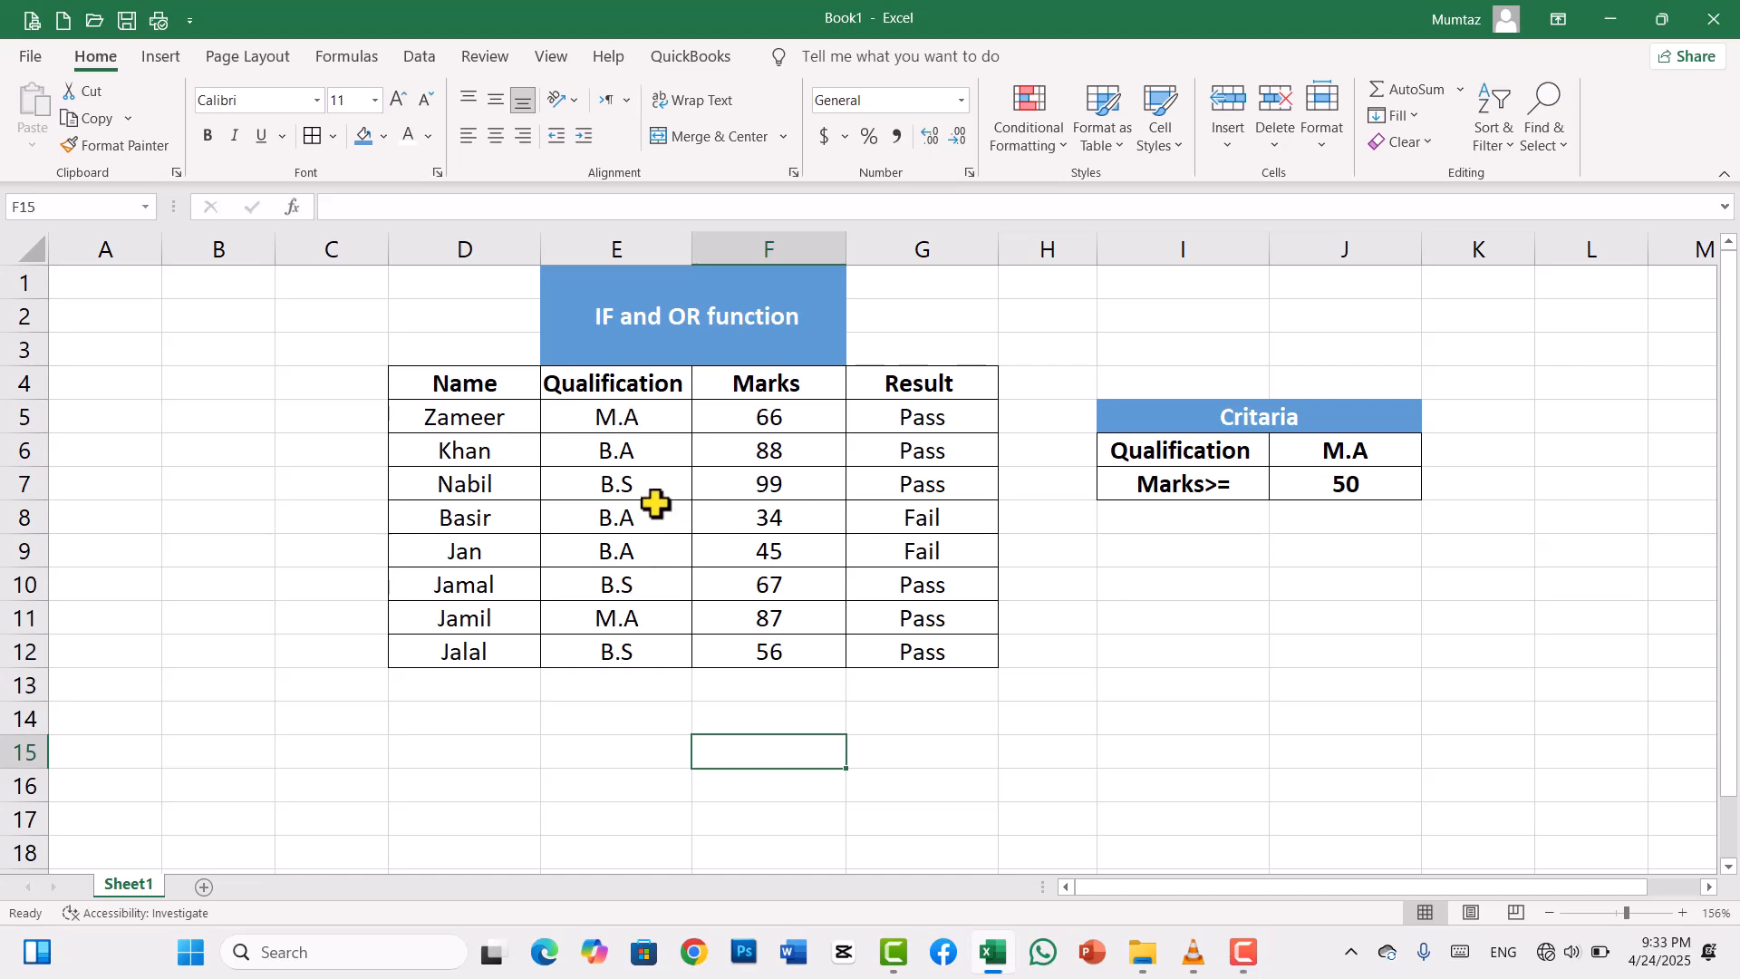
{"action": "left_click", "coordinate": [619, 426]}
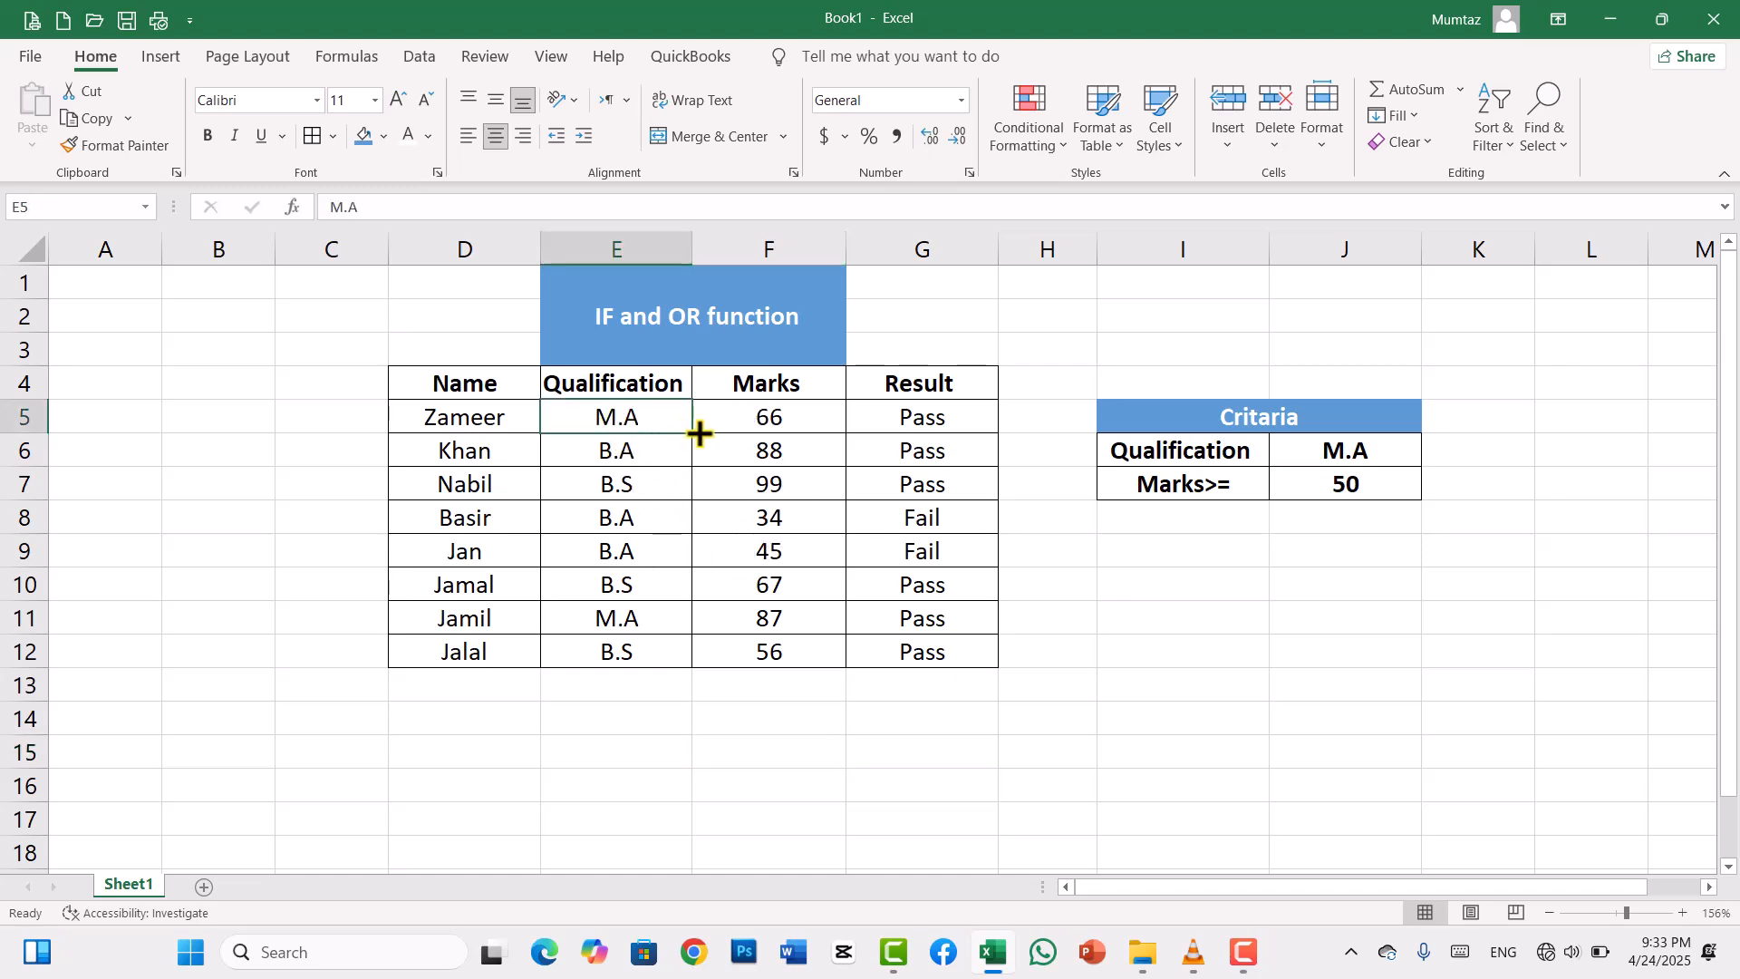